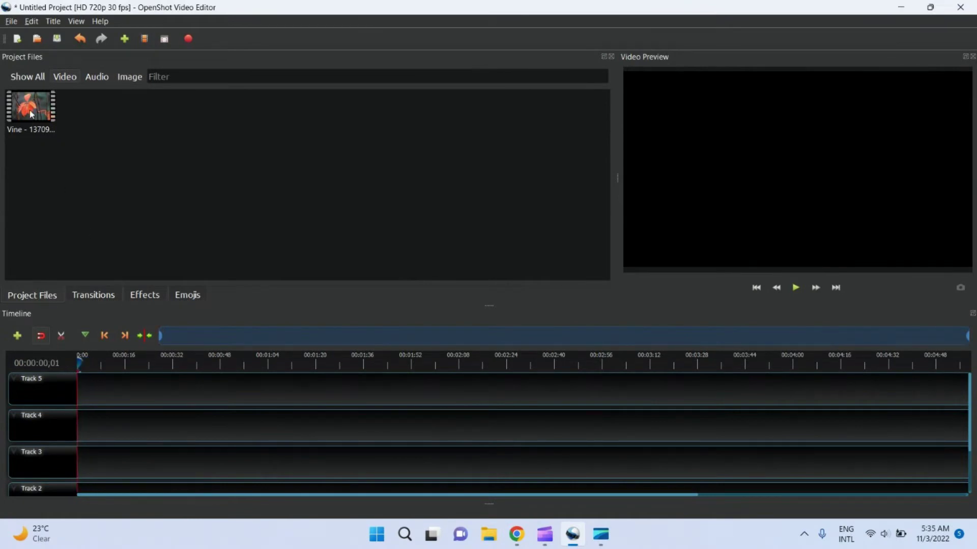
Step: Place two back-to-back copies of the Vine clip at the start of Track 5 and play the preview
left_click_drag(32, 114, 105, 396)
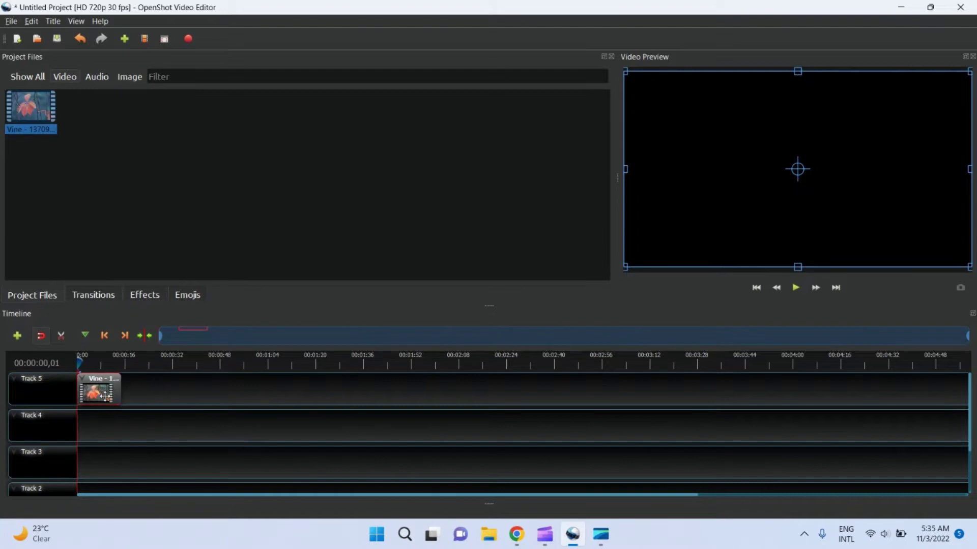
left_click_drag(106, 191, 147, 392)
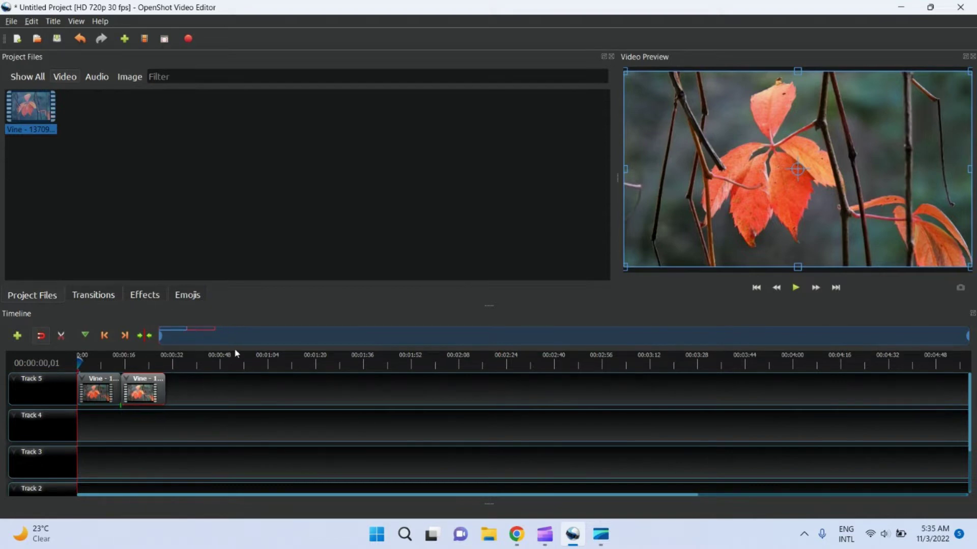
left_click(795, 288)
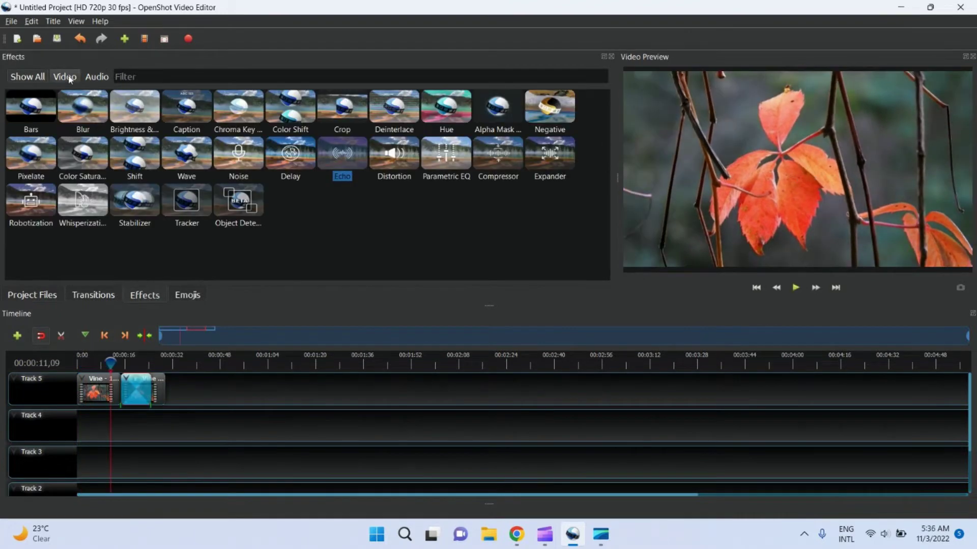
Step: Filter the Effects list to video effects and back, and glance at Import Files and Choose Profile without changes
left_click(74, 81)
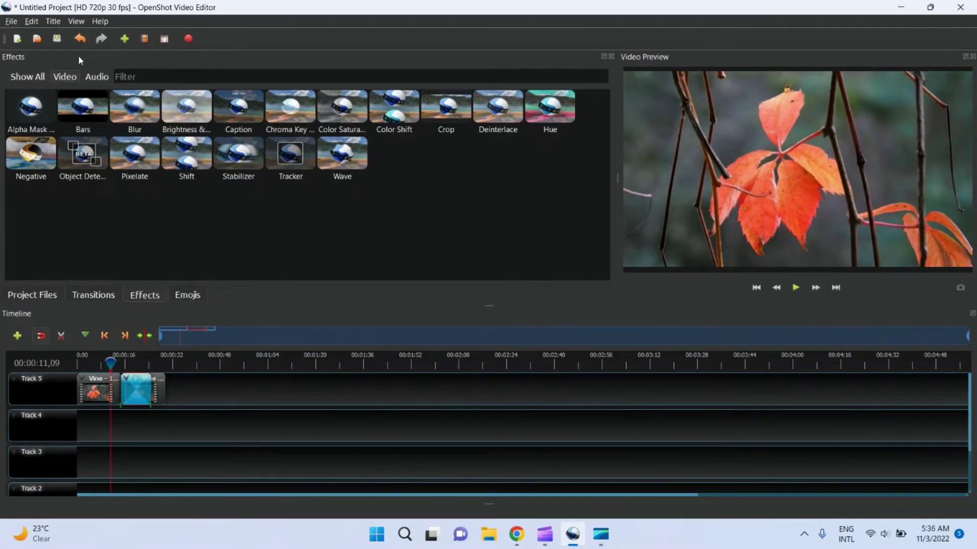
left_click(37, 81)
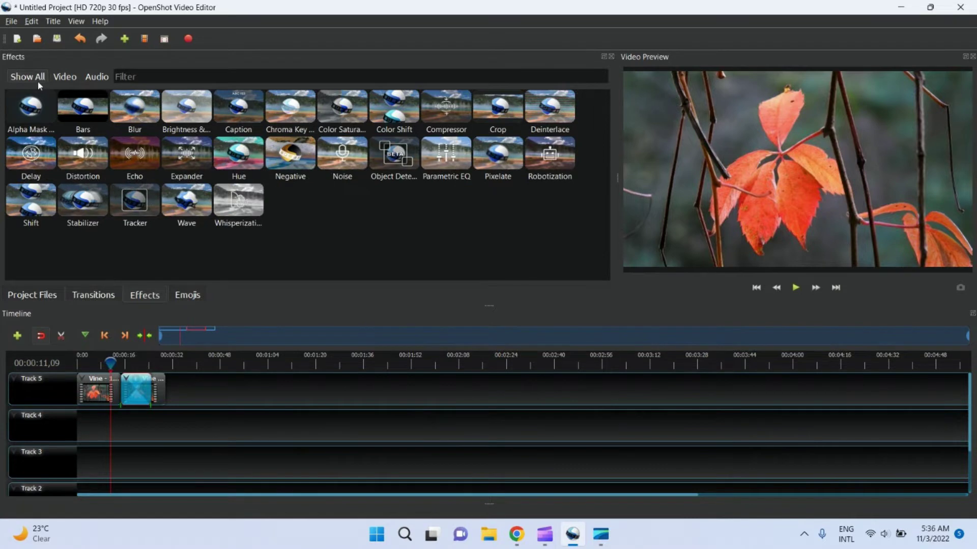
left_click(124, 40)
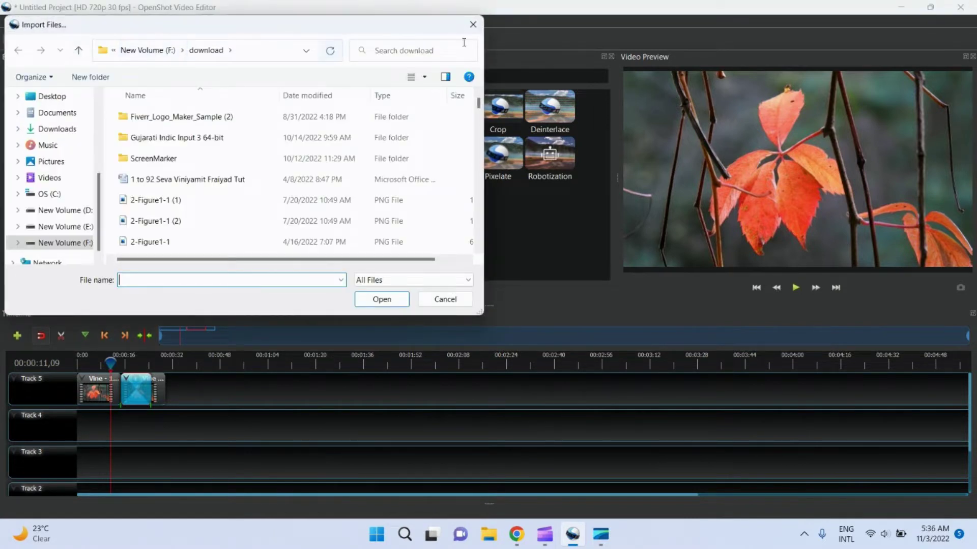
left_click(471, 26)
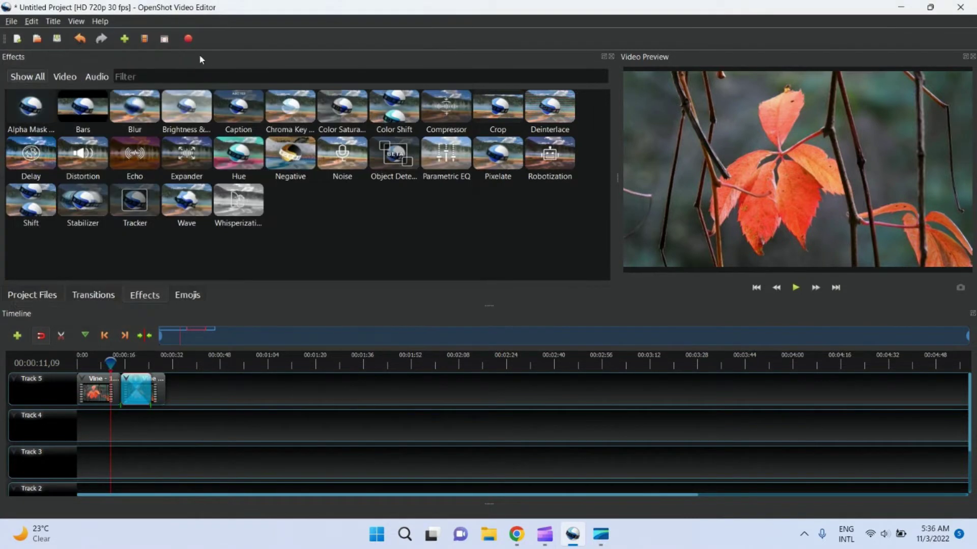
left_click(147, 40)
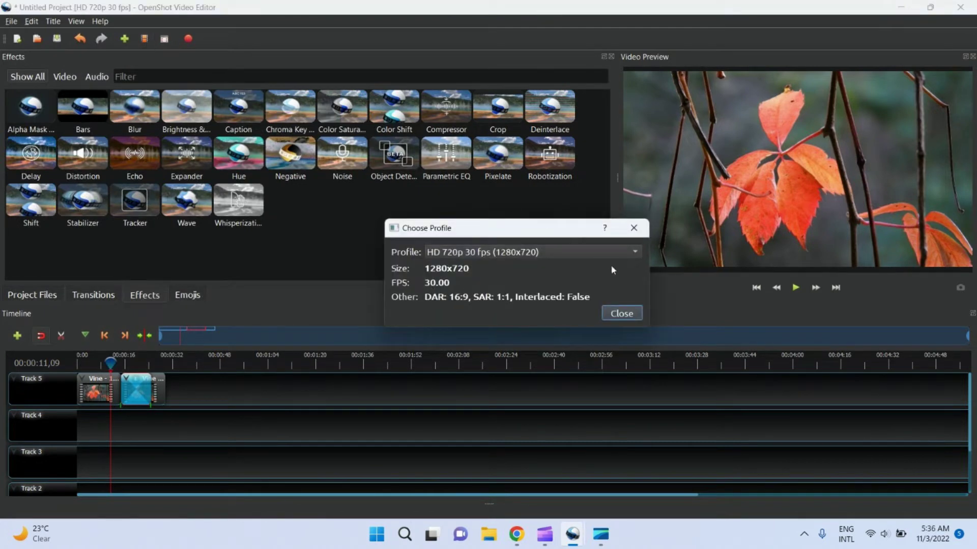
left_click(623, 315)
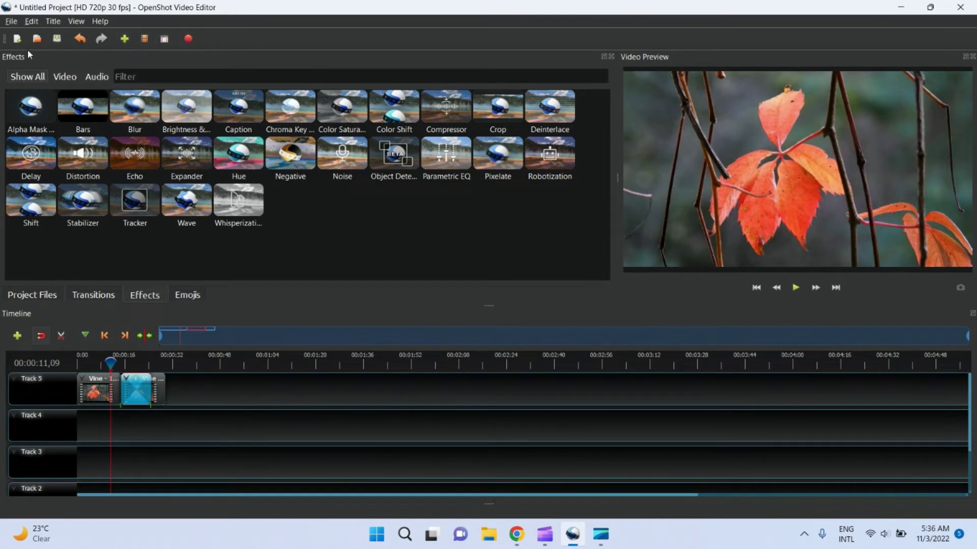
Step: Browse the Transitions and Emojis libraries, then bring up the File menu
left_click(94, 299)
left_click(188, 295)
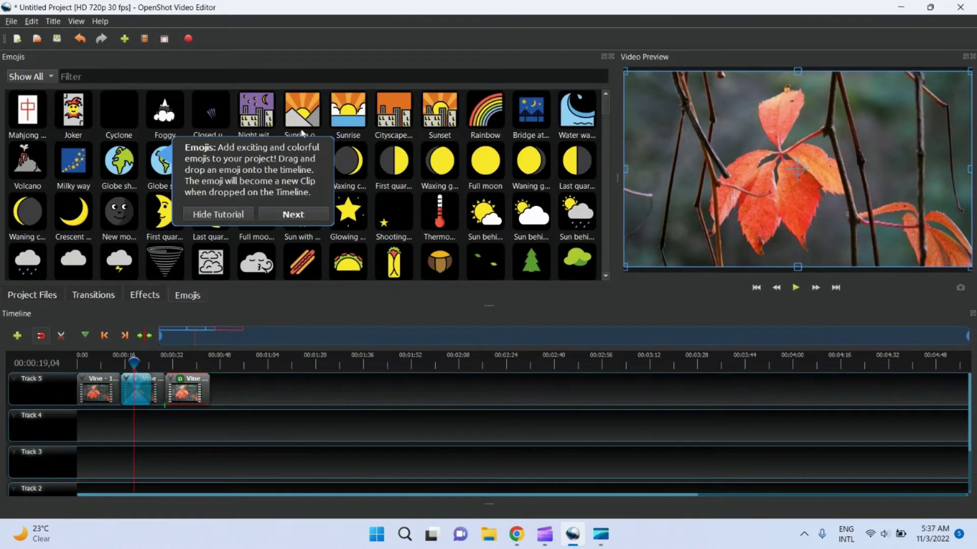
scroll(356, 239, "down", 10)
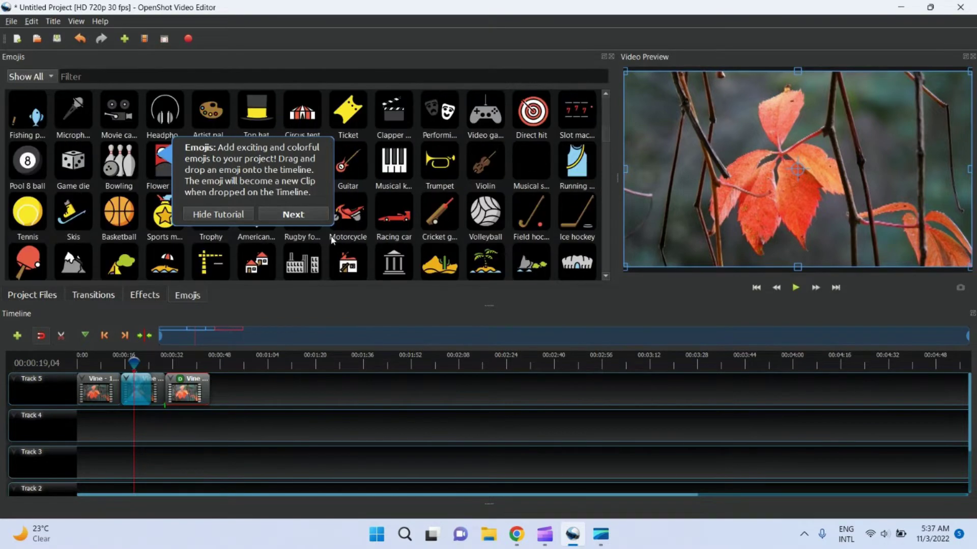
left_click(12, 21)
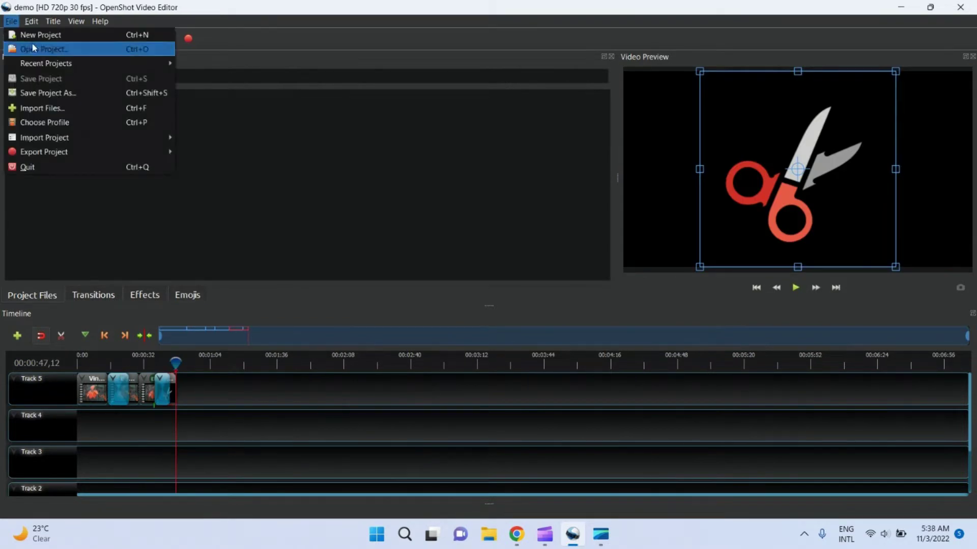
Step: Export the project as demo_editng in MP4 (h.264) at HD 720p 30 fps, High quality
mouse_move(152, 151)
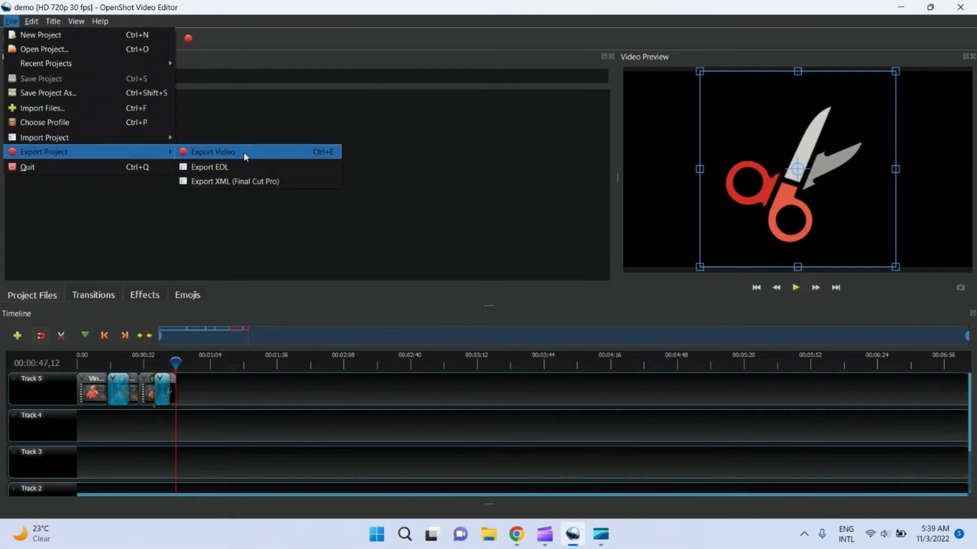
left_click(243, 151)
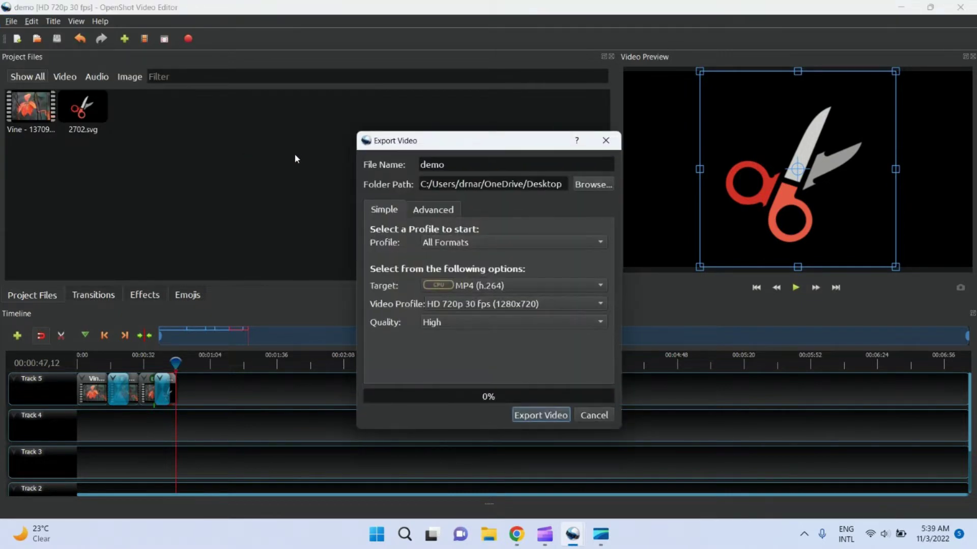
left_click(457, 163)
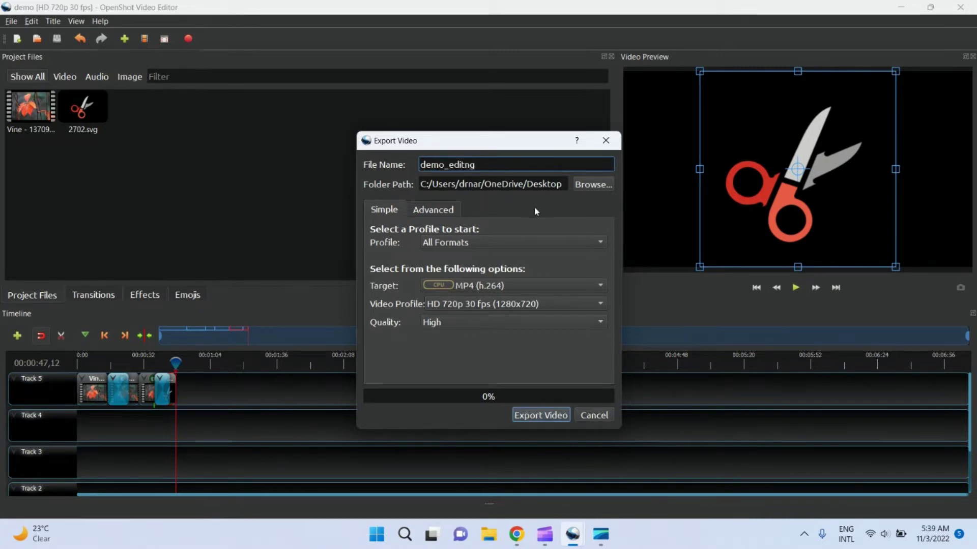
left_click(518, 304)
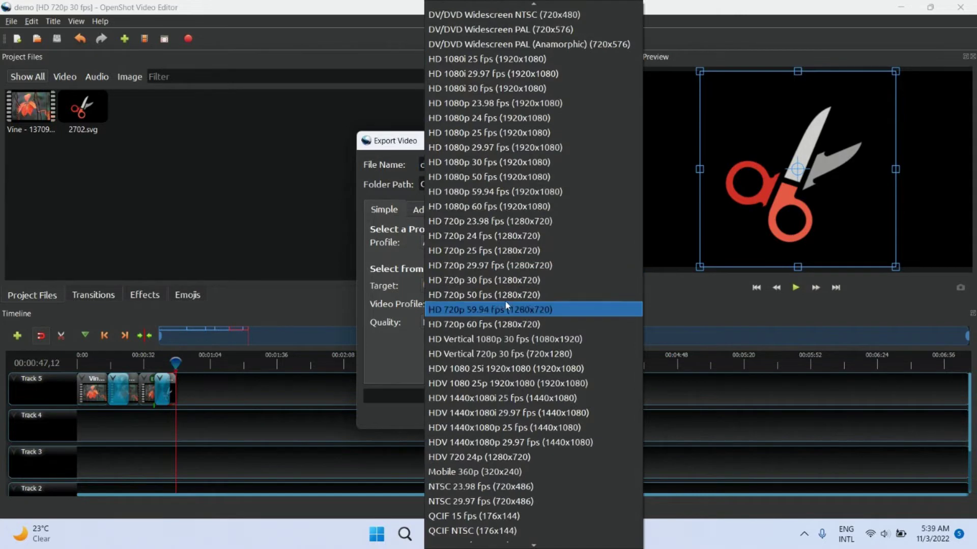
left_click(528, 280)
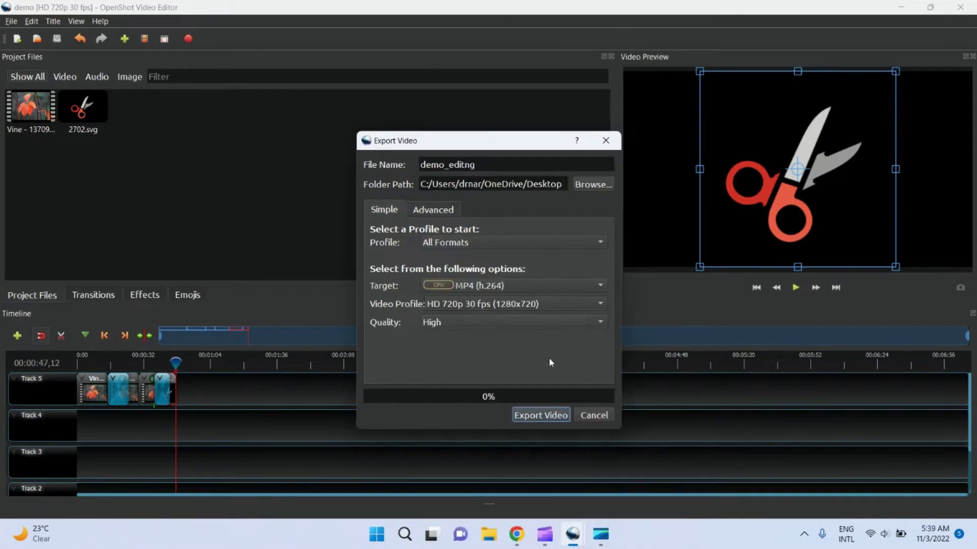
left_click(540, 416)
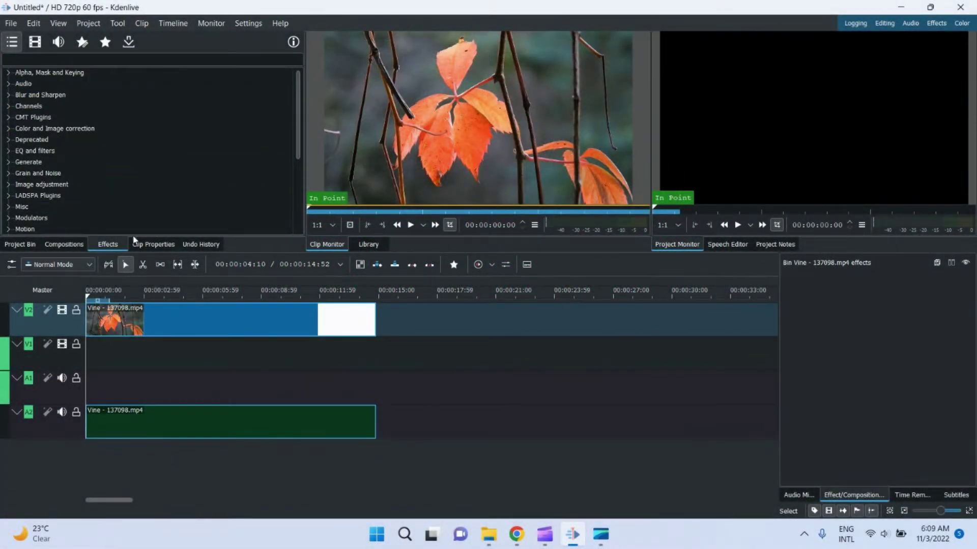
Step: Look over the clip's file properties and edit history, then show the effect categories
left_click(152, 246)
left_click(206, 248)
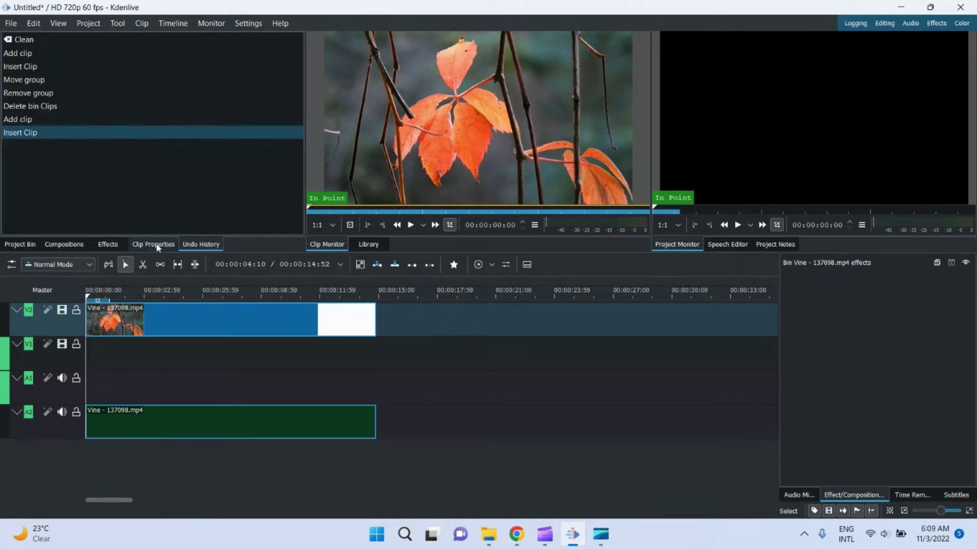
left_click(153, 245)
left_click(108, 244)
Step: Browse the Deprecated, CMT Plugins and Color and Image correction effect categories
double_click(34, 141)
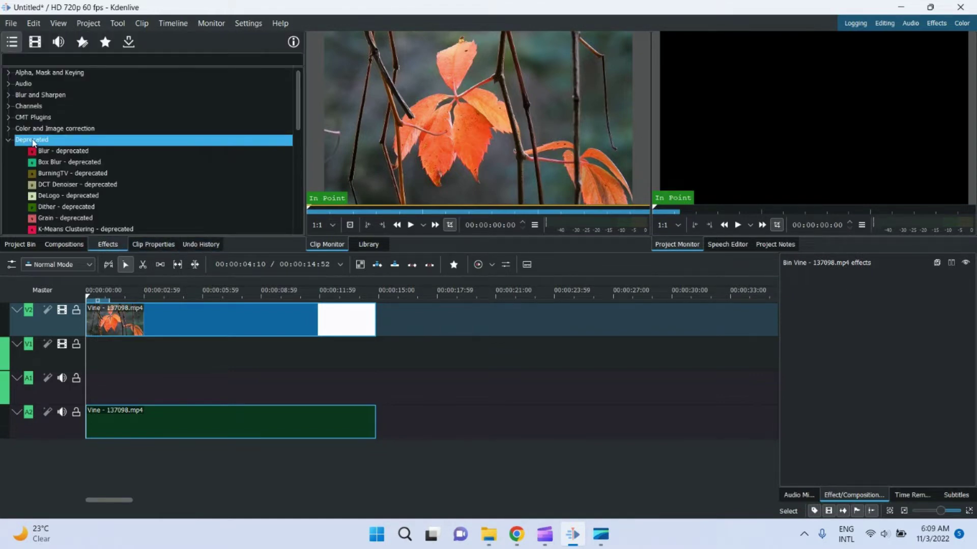
double_click(33, 143)
left_click(33, 121)
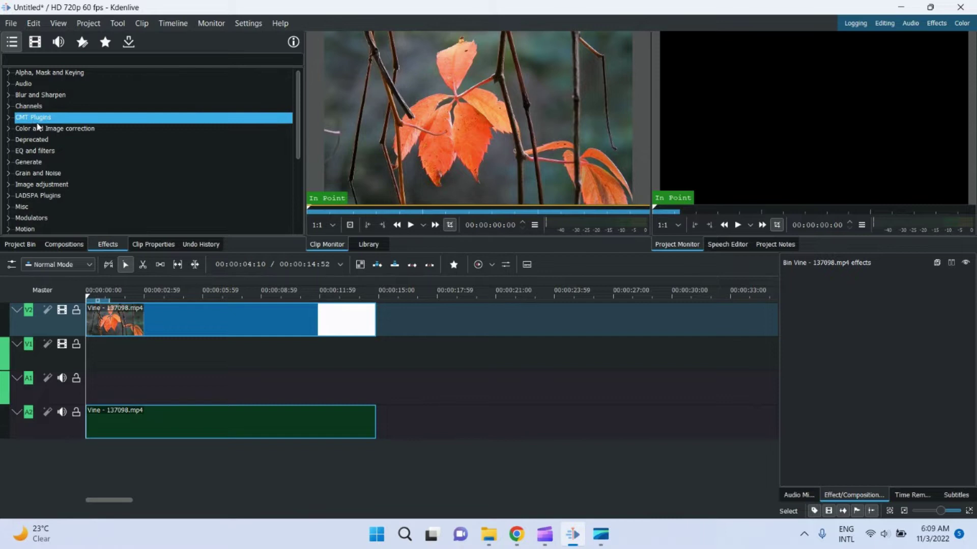
double_click(38, 128)
left_click(41, 140)
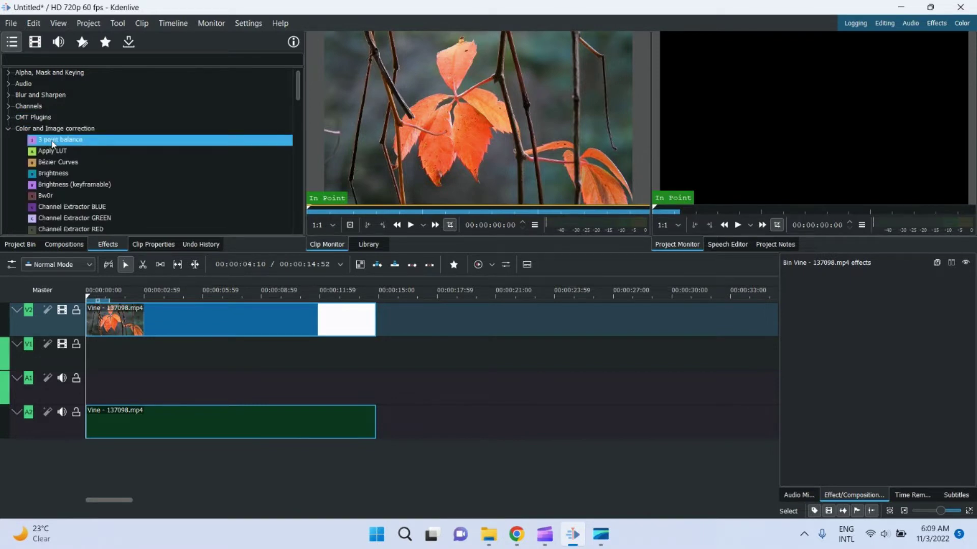
Step: Apply the BoxBlur effect from Blur and Sharpen to the first Vine clip
double_click(46, 95)
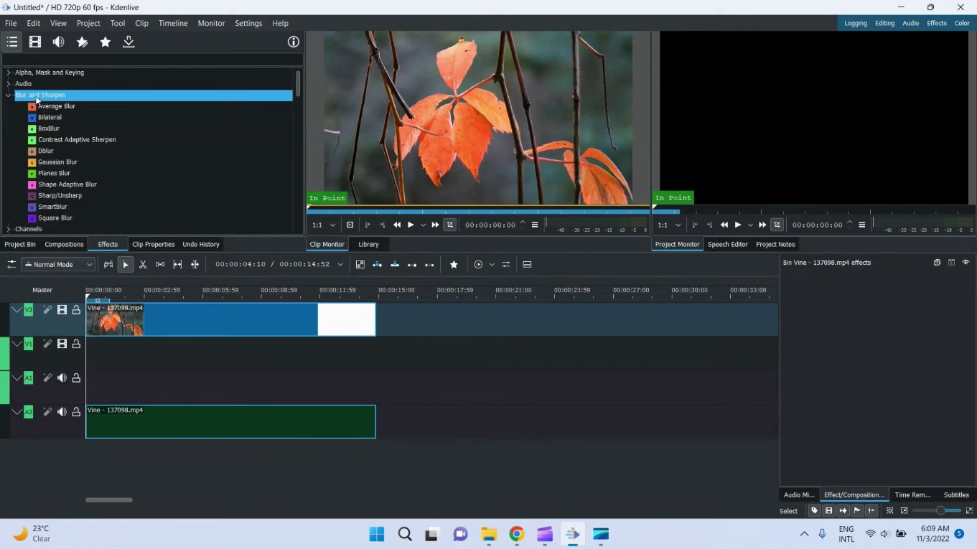
left_click(52, 108)
left_click(55, 117)
left_click(53, 128)
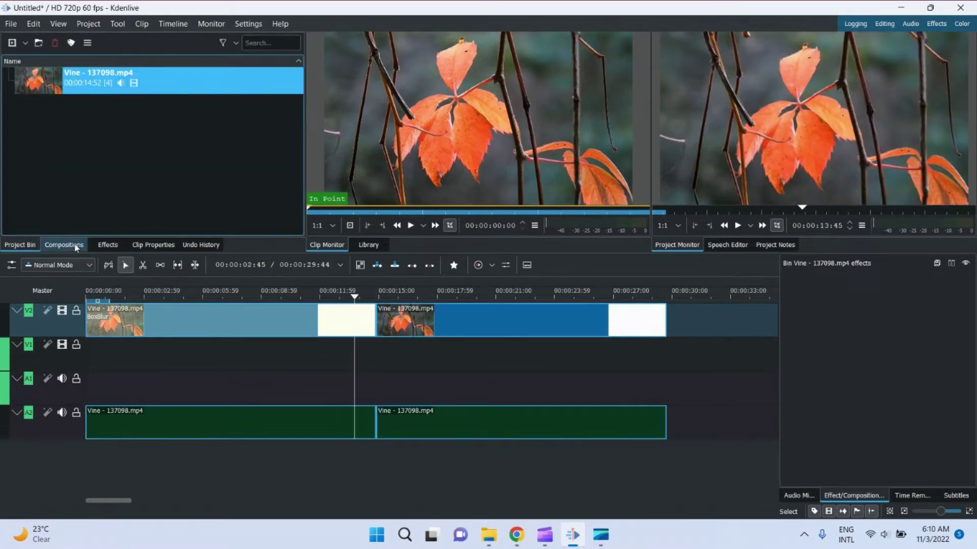
Step: Scroll the effects list and collapse the Blur and Sharpen and Color and Image correction categories
left_click(116, 245)
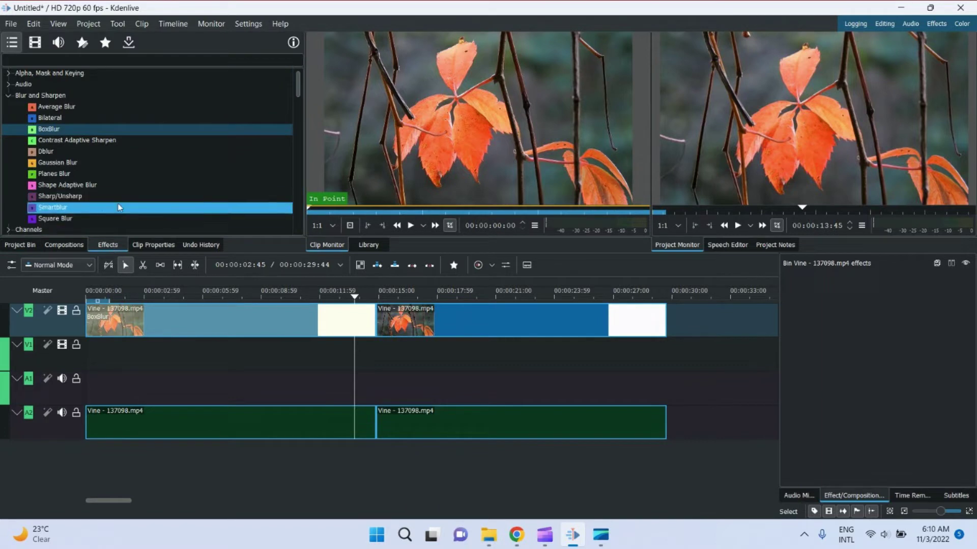
scroll(112, 153, "down", 1)
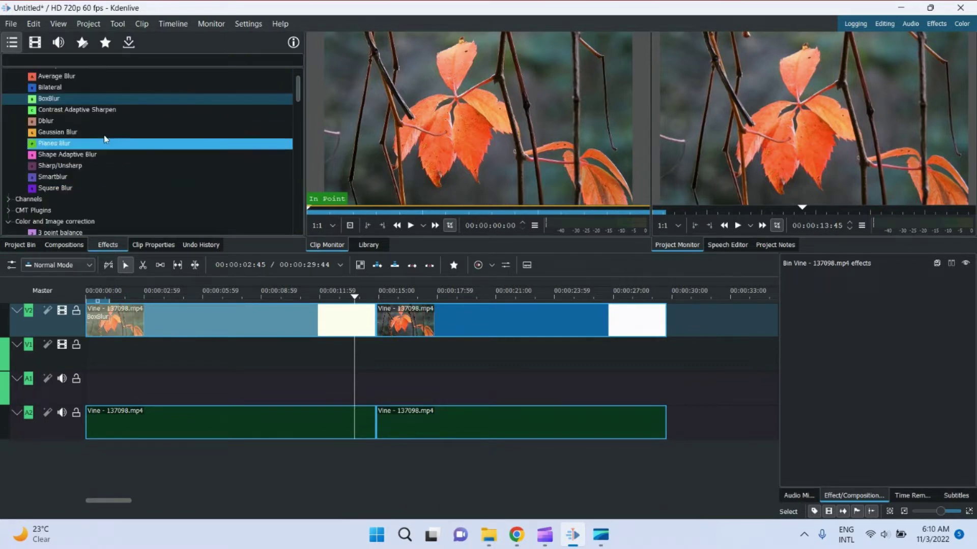
scroll(30, 132, "up", 1)
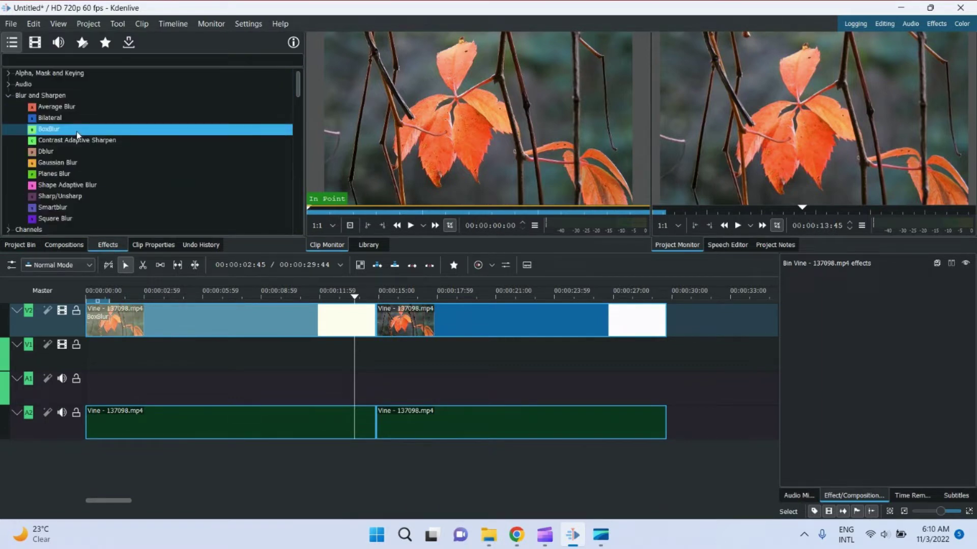
left_click(8, 96)
left_click(8, 129)
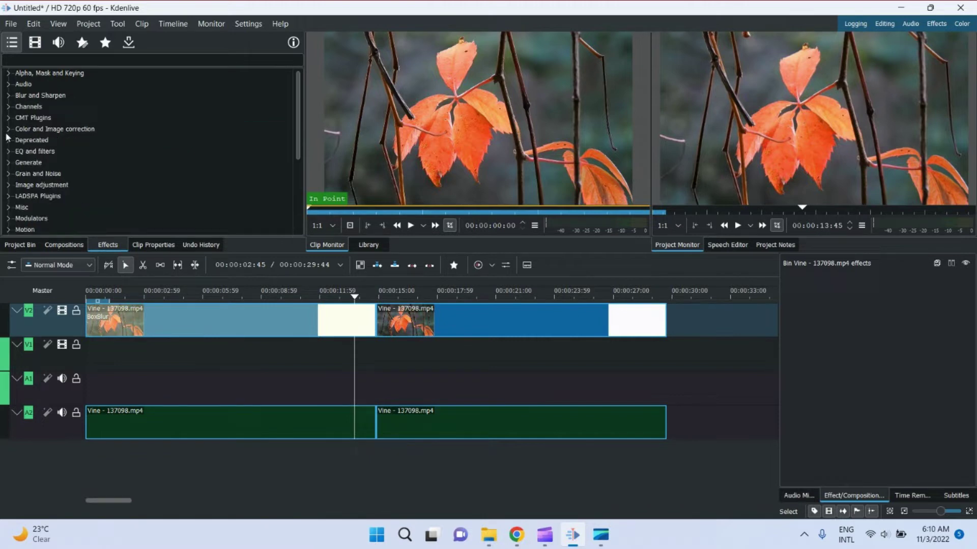
scroll(79, 214, "down", 3)
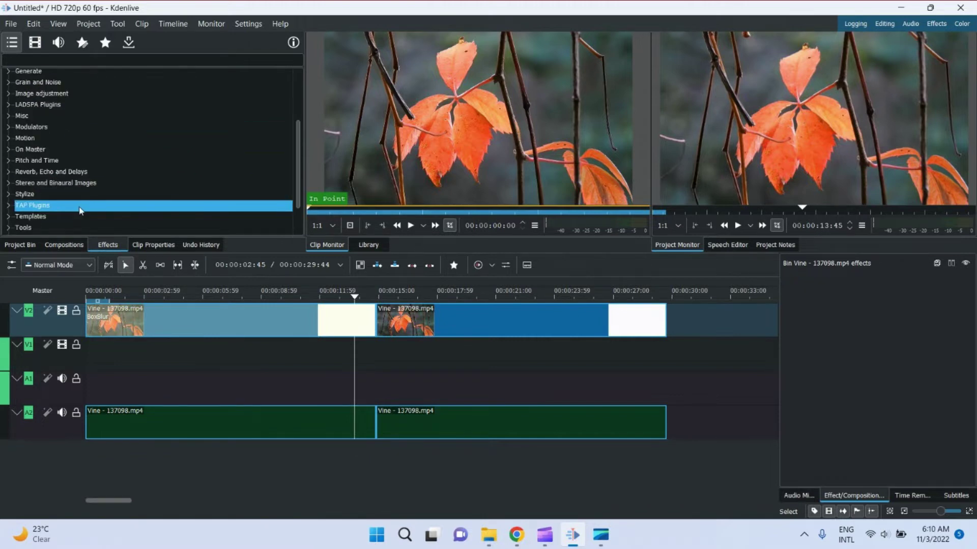
scroll(79, 210, "down", 2)
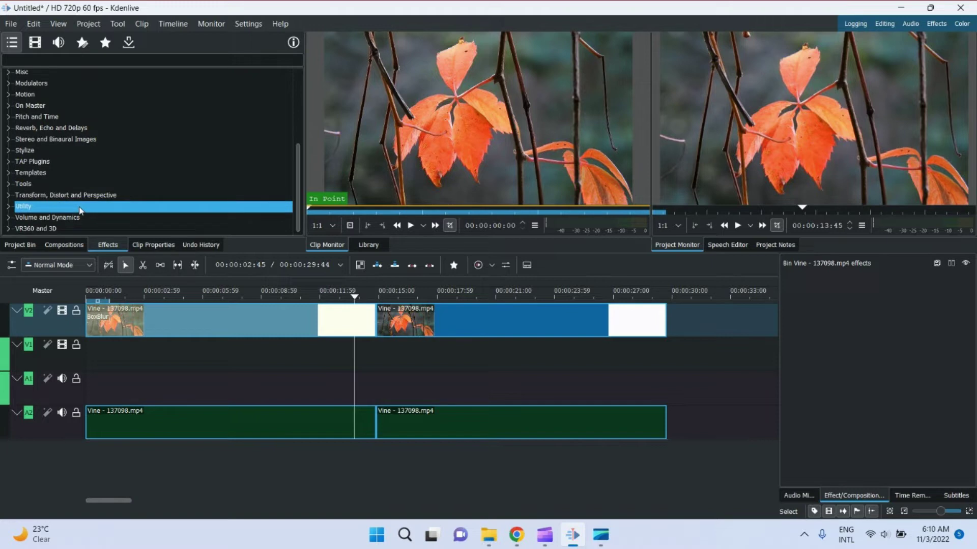
Step: Scroll through the Compositions list and select the Slide composition
left_click(85, 247)
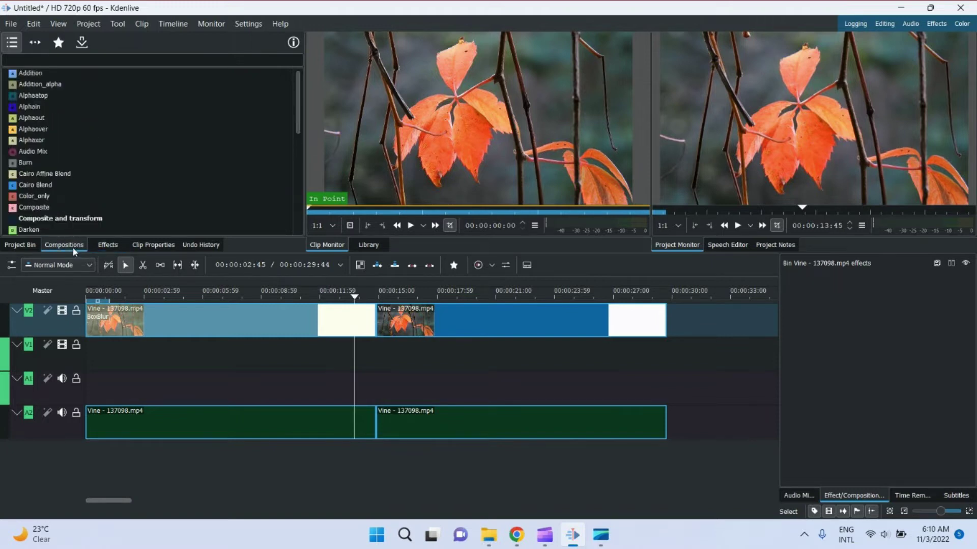
scroll(111, 202, "down", 3)
scroll(113, 202, "down", 4)
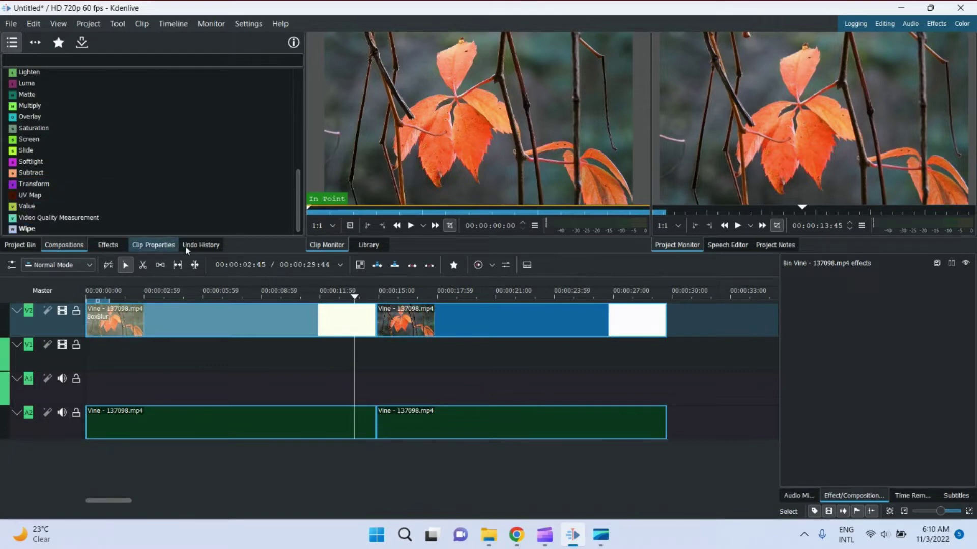
left_click(253, 154)
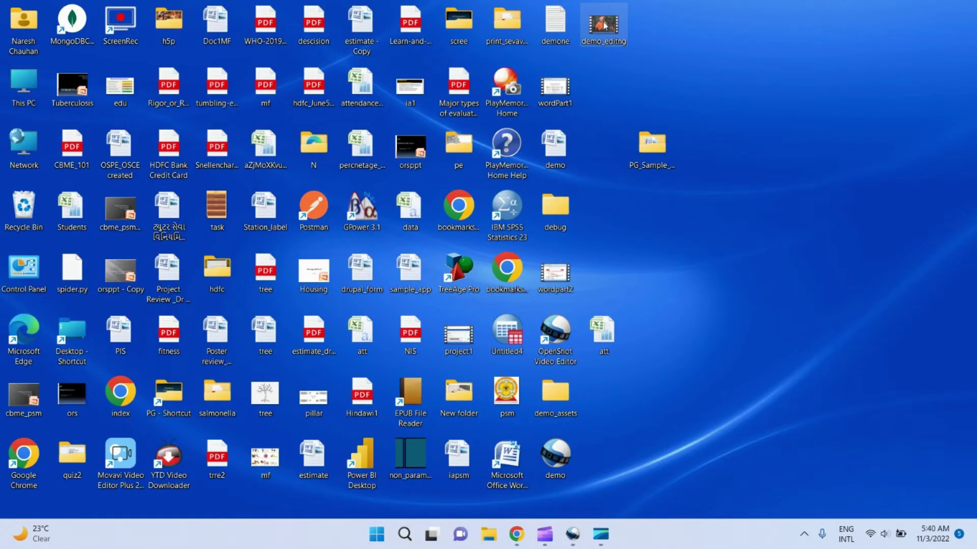
Step: Open the demo_editng video from the desktop so it plays in Media Player
right_click(604, 26)
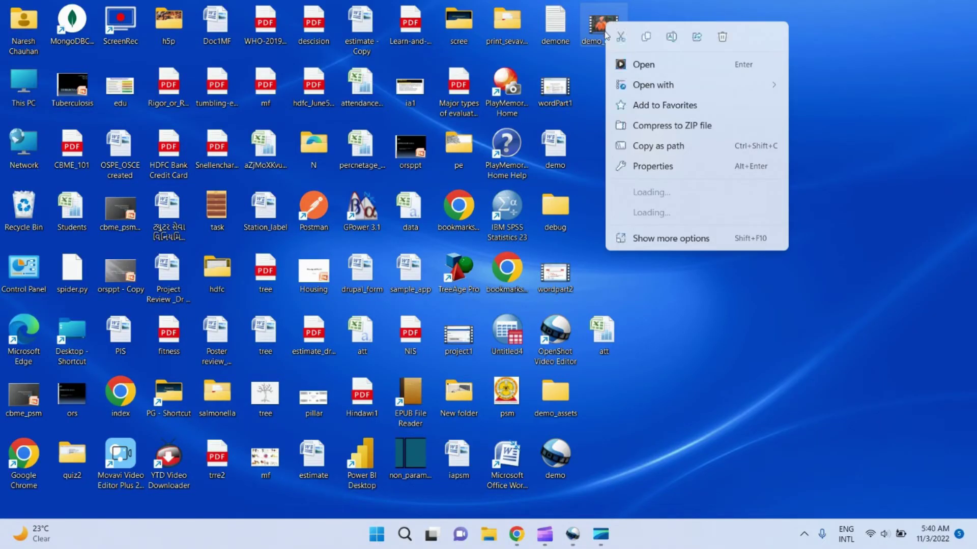
left_click(642, 65)
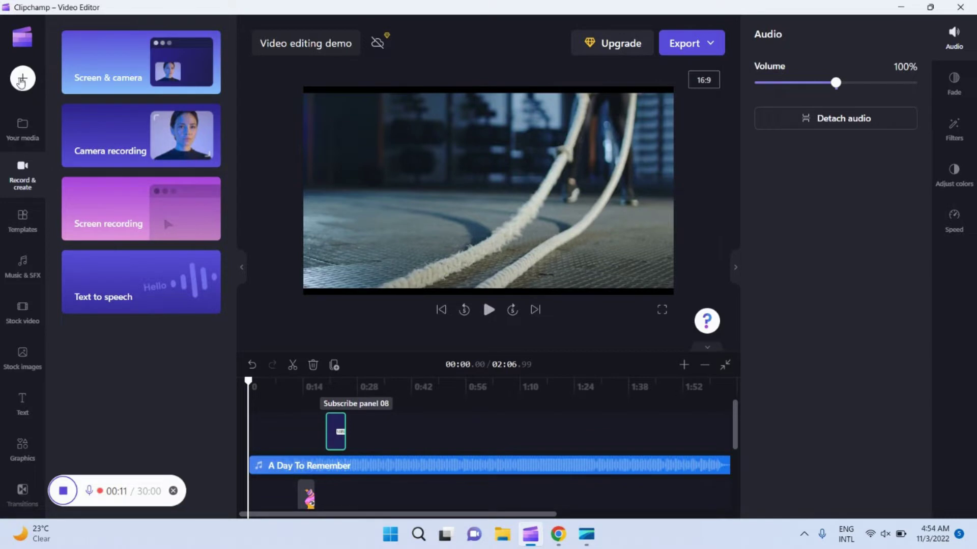
Step: Tour the import options, the Your media Videos/Audio/Images filters, Record & create, and Templates
left_click(28, 83)
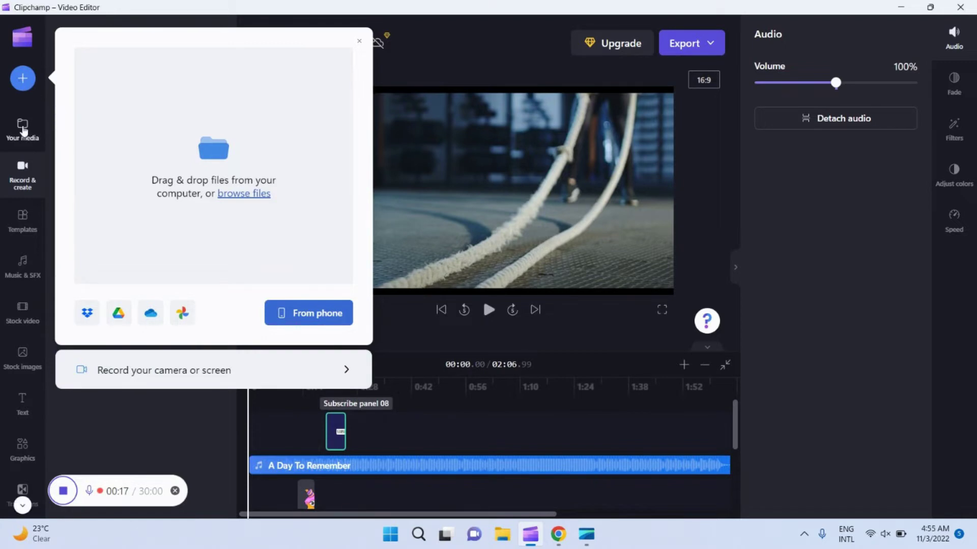
left_click(23, 131)
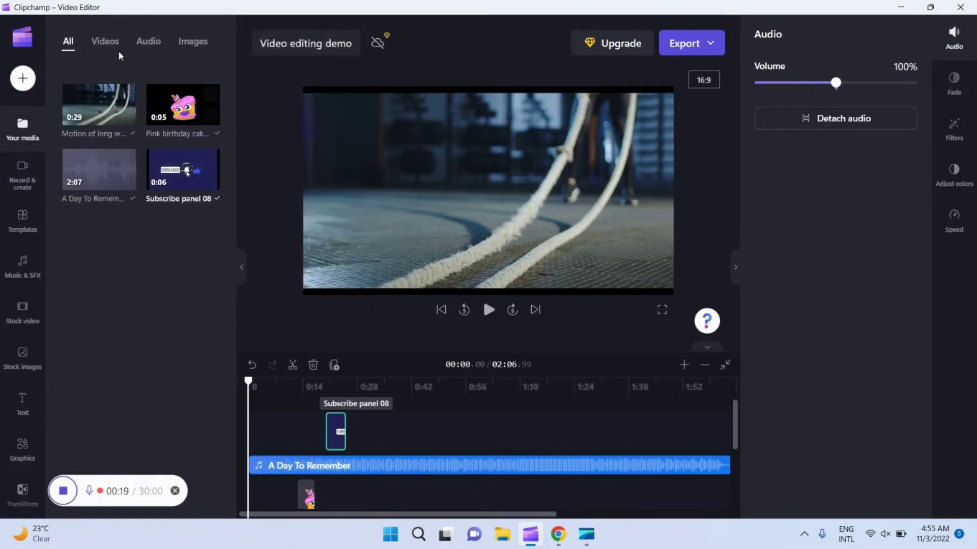
left_click(105, 41)
left_click(148, 41)
left_click(192, 42)
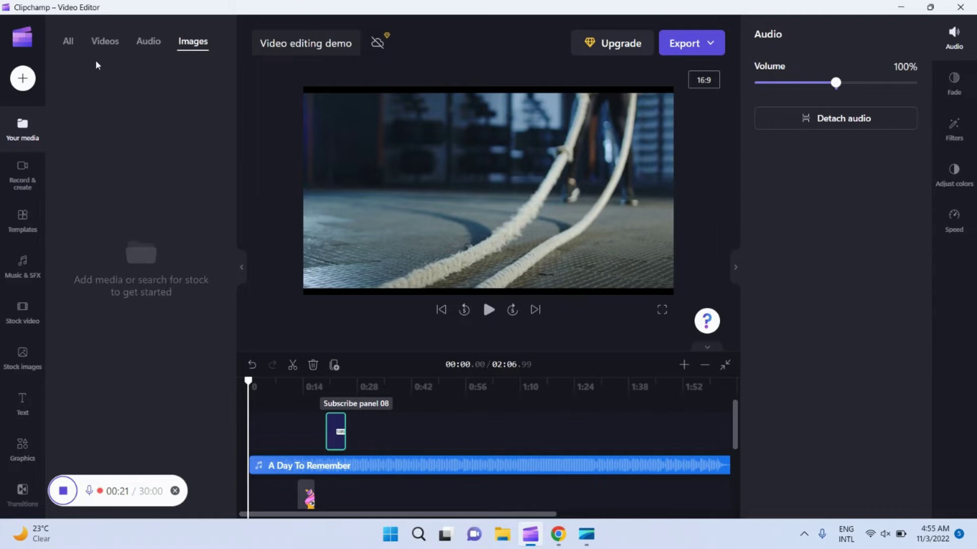
left_click(26, 174)
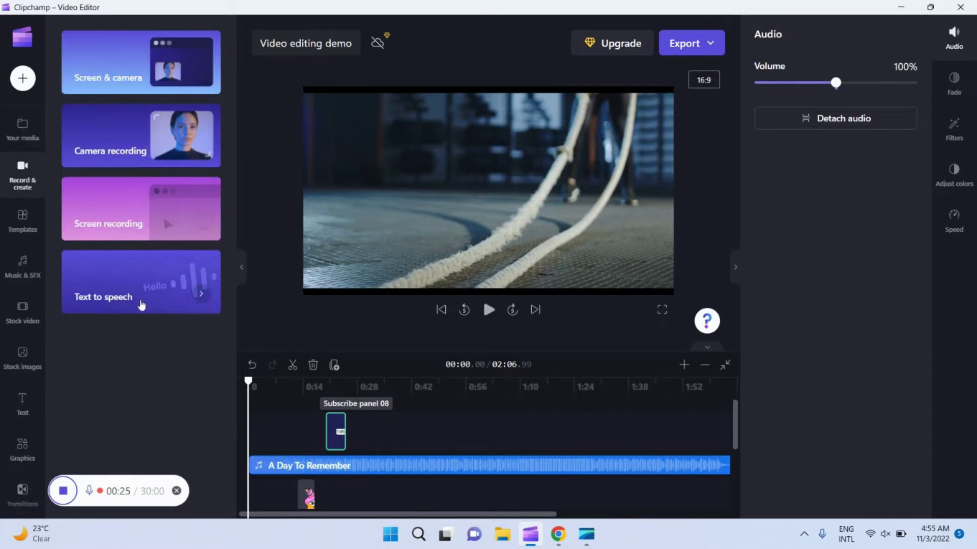
left_click(25, 224)
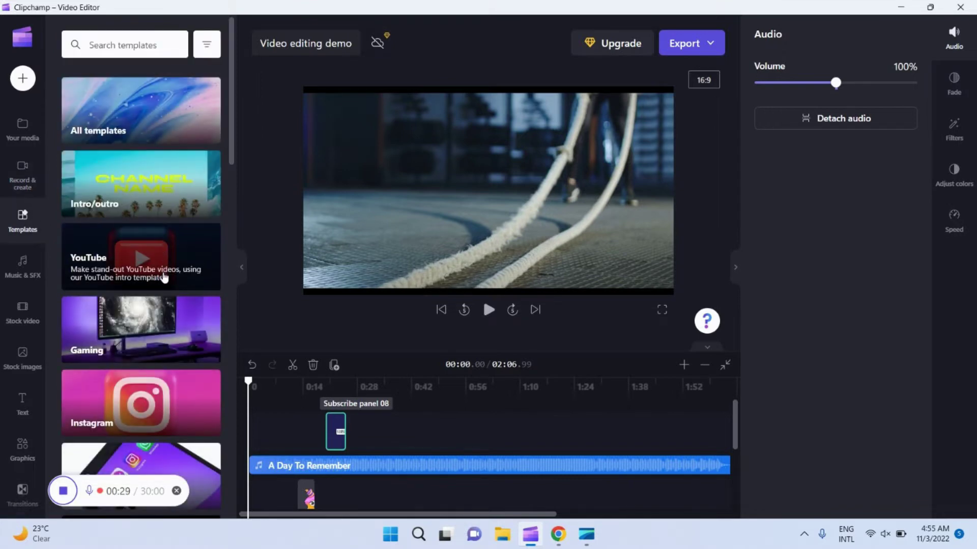
Step: Add the A Day To Remember music track from the music library to the timeline
scroll(160, 280, "down", 10)
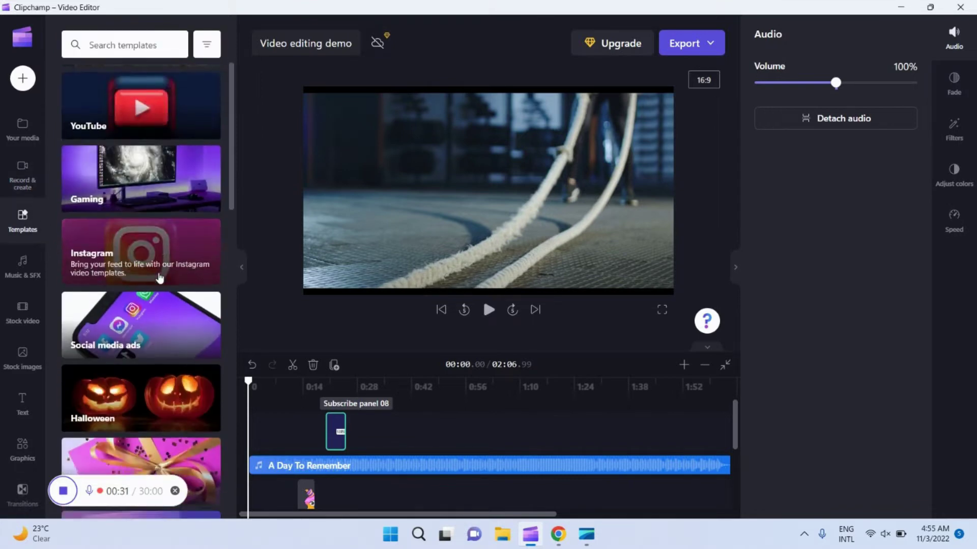
scroll(159, 278, "down", 10)
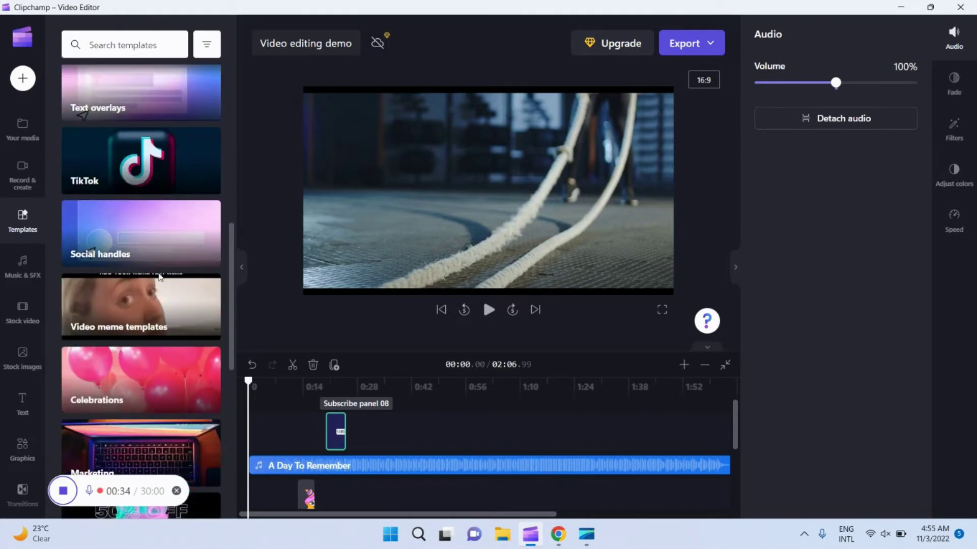
scroll(160, 285, "down", 5)
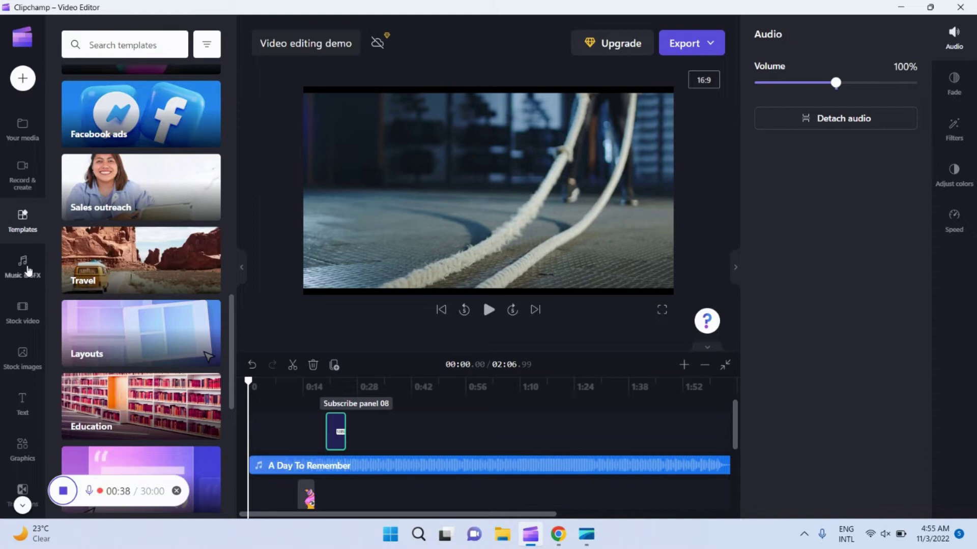
left_click(29, 270)
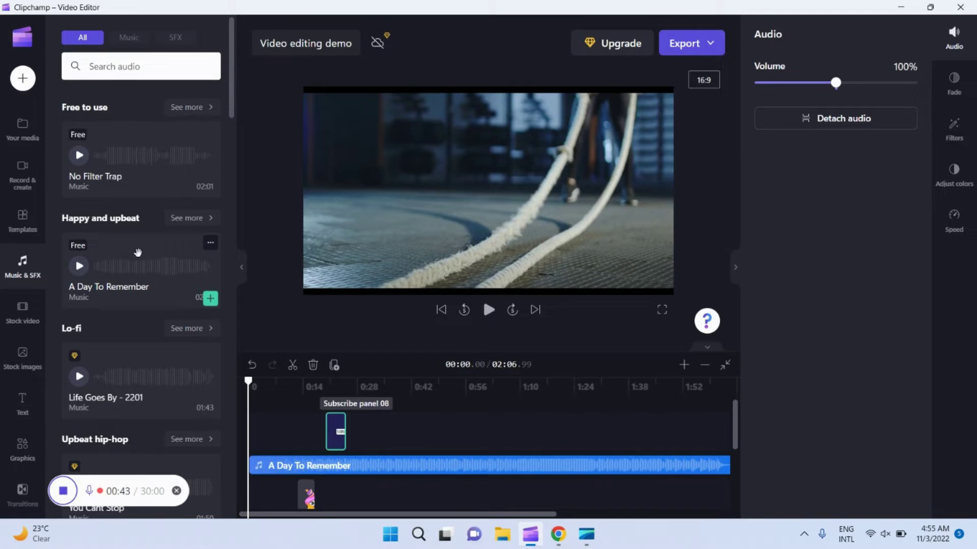
left_click_drag(121, 244, 319, 303)
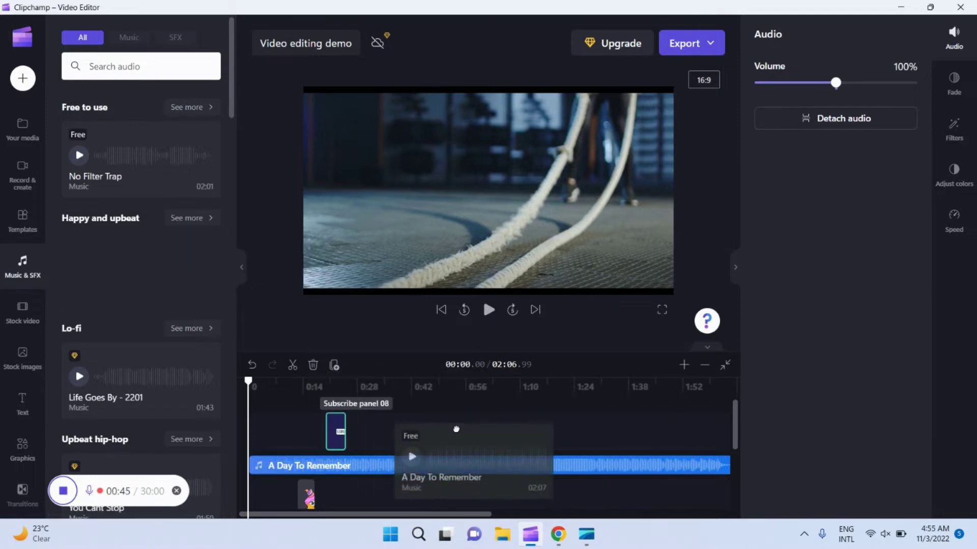
left_click_drag(456, 429, 442, 407)
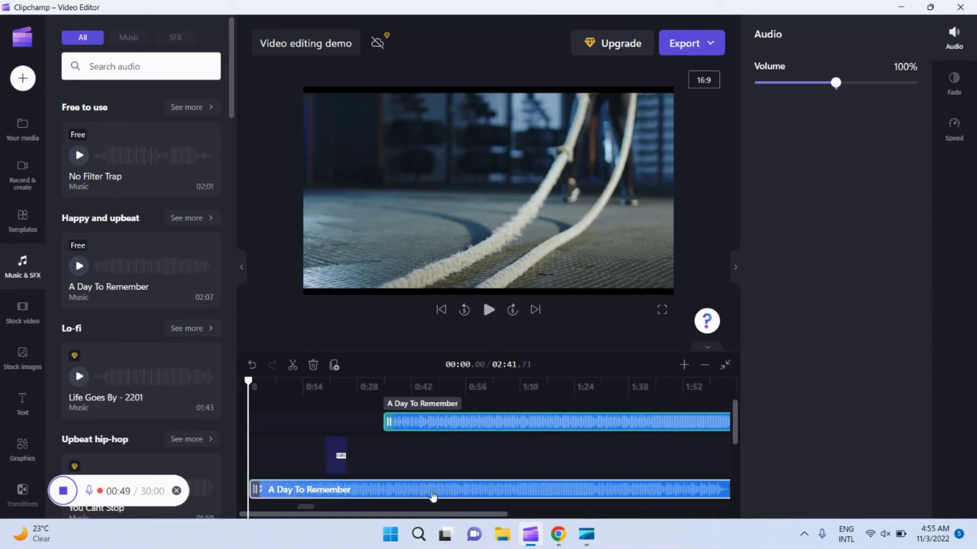
Step: Delete the duplicate A Day To Remember audio clip and open the Stock video library
right_click(451, 425)
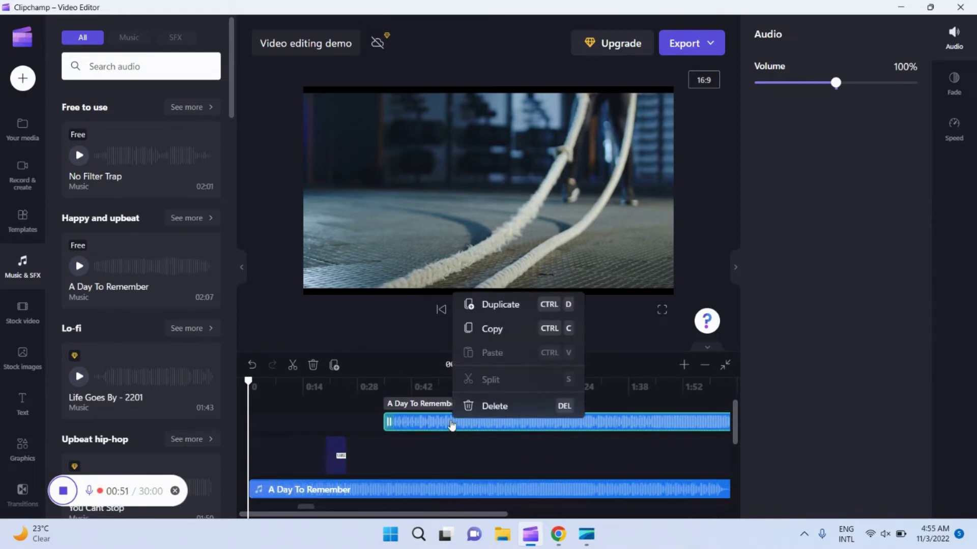
left_click(484, 405)
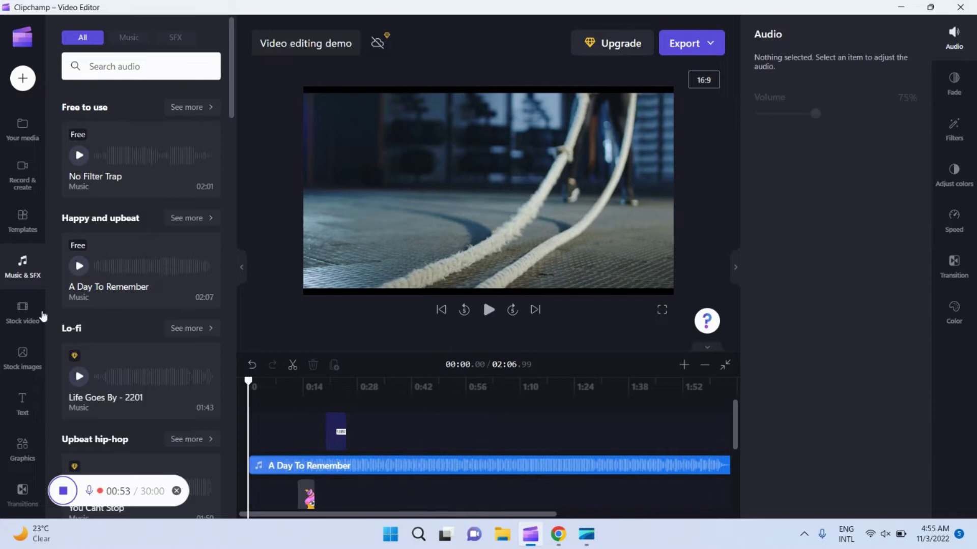
left_click(43, 317)
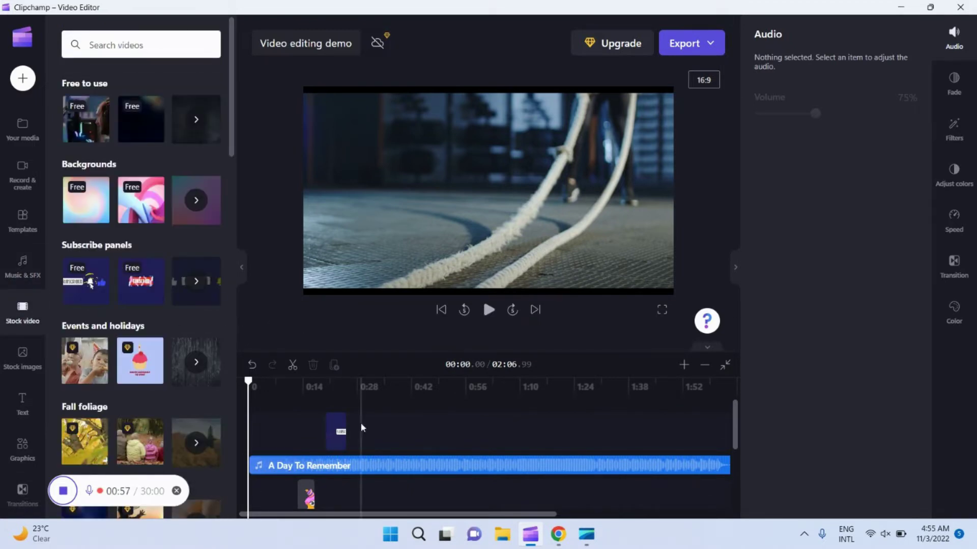
mouse_move(300, 447)
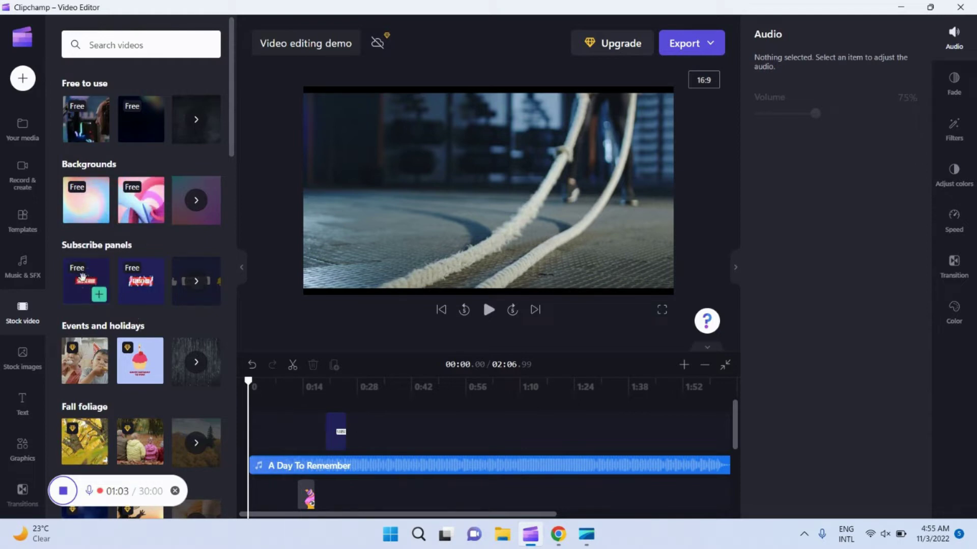
scroll(131, 416, "down", 1)
scroll(131, 416, "down", 4)
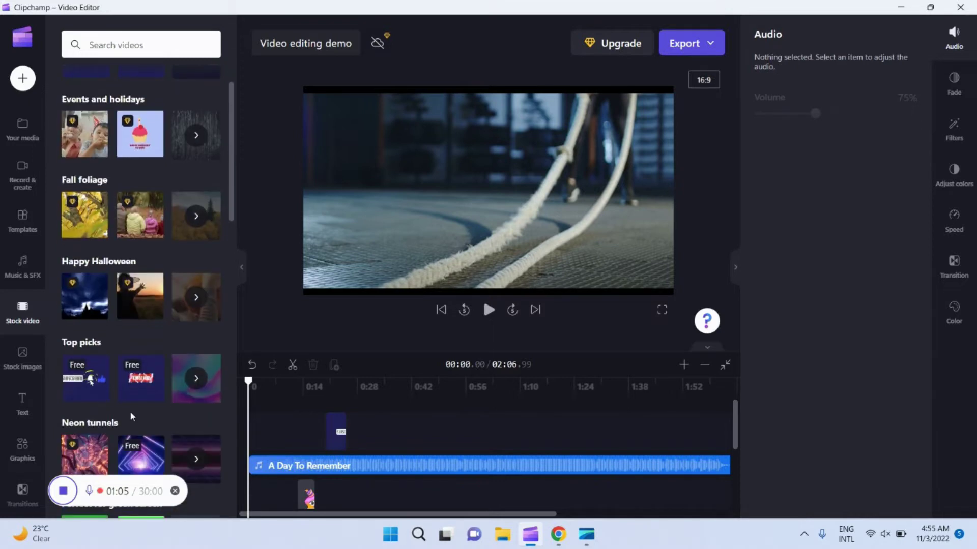
scroll(132, 408, "down", 3)
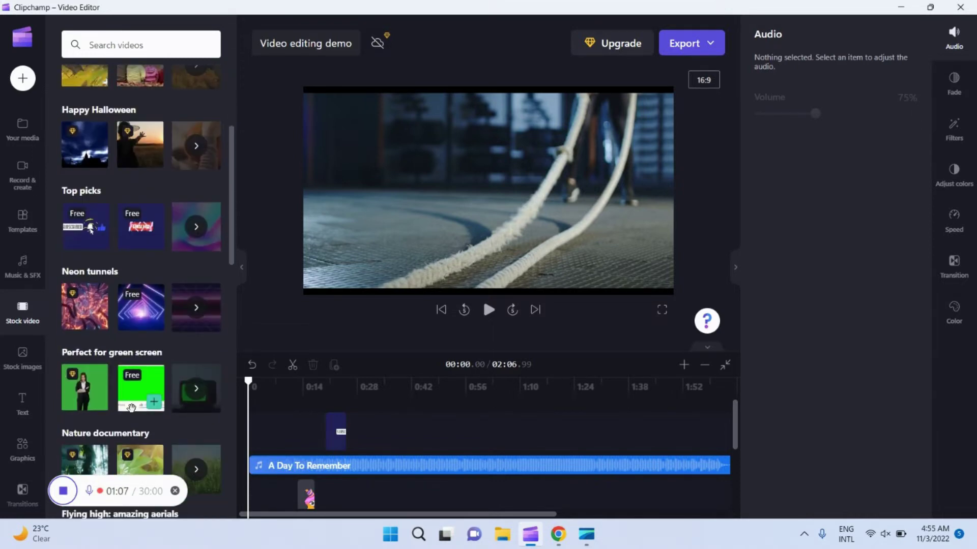
scroll(131, 407, "down", 2)
scroll(133, 402, "down", 1)
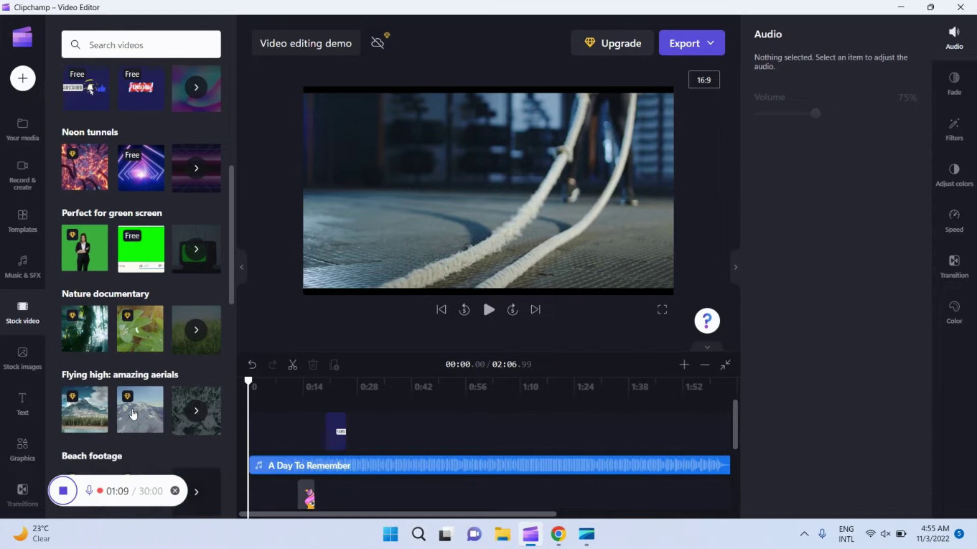
scroll(166, 389, "down", 4)
scroll(166, 388, "down", 3)
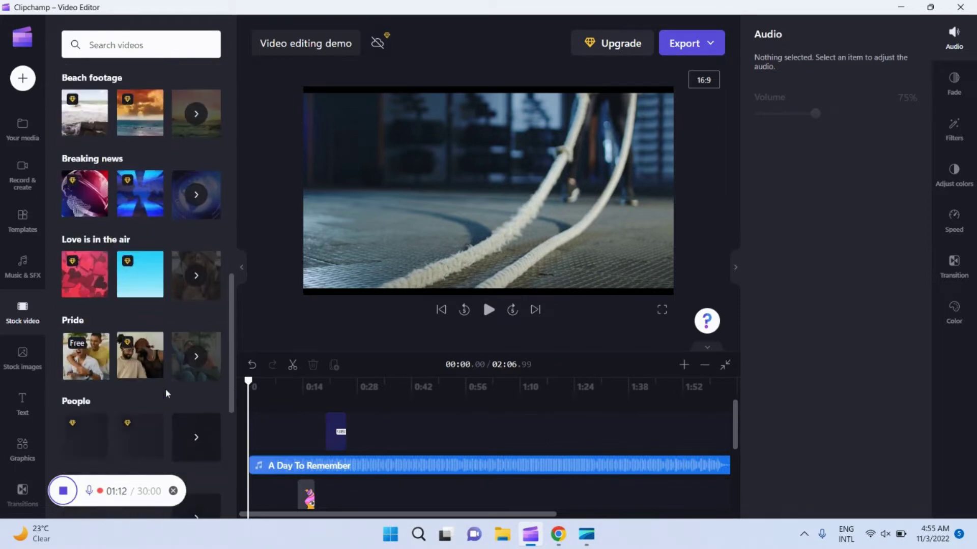
scroll(174, 356, "up", 4)
scroll(175, 345, "up", 5)
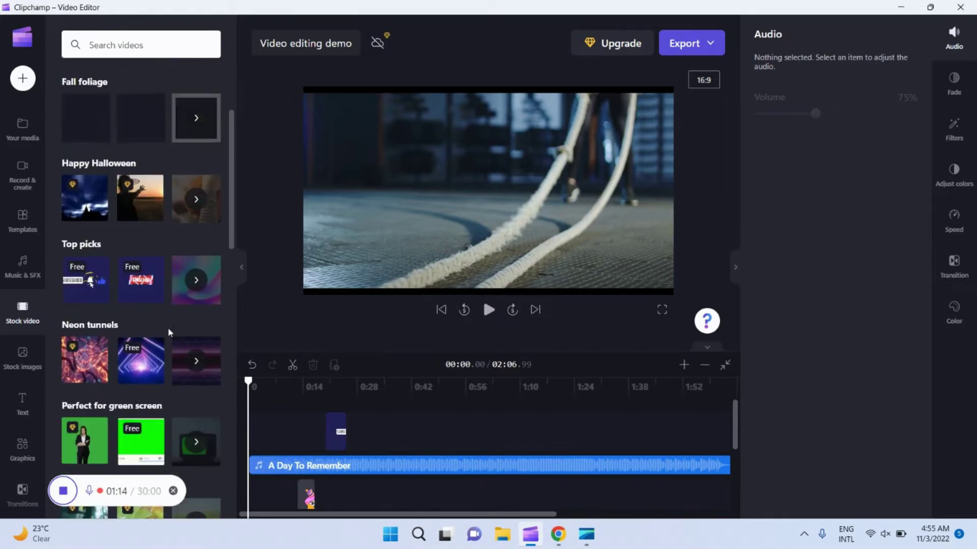
scroll(148, 226, "down", 2)
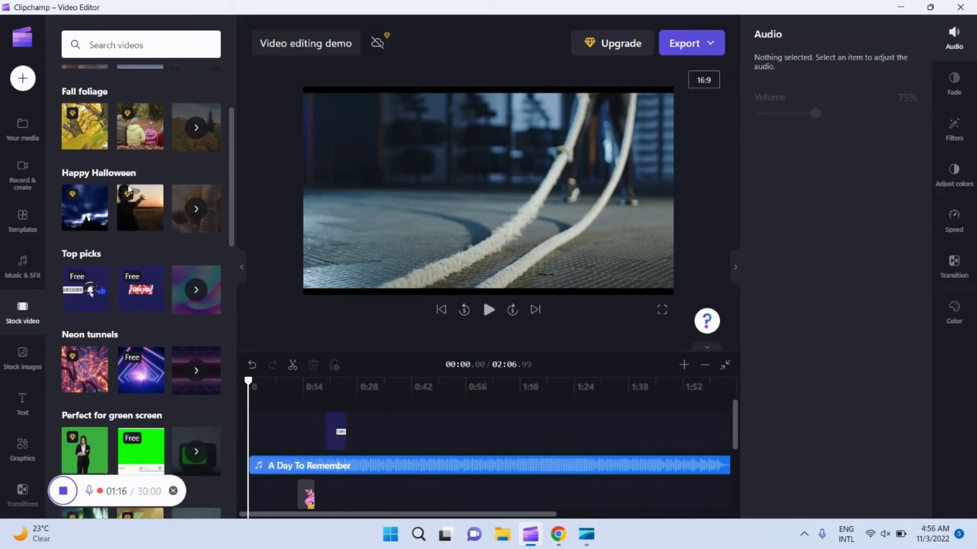
scroll(130, 195, "up", 3)
scroll(129, 195, "up", 4)
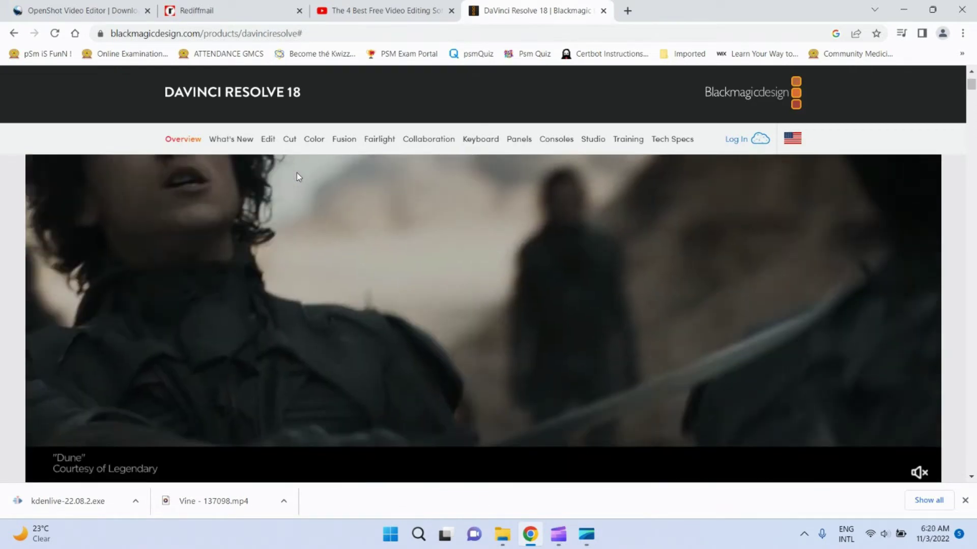
Step: Register and download the DaVinci_Resolve_18.0.4_Windows.zip installer from the DaVinci Resolve page
scroll(297, 173, "down", 10)
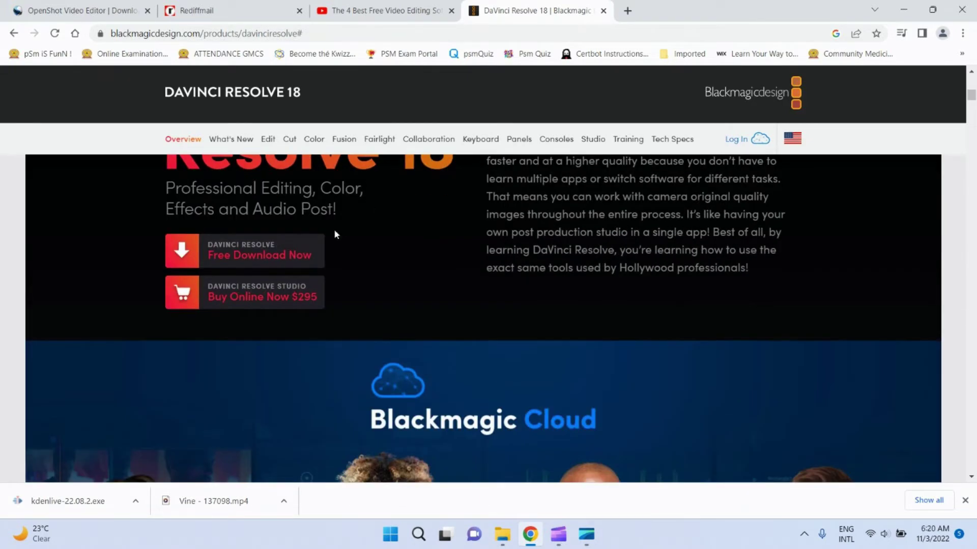
left_click(228, 257)
left_click(730, 443)
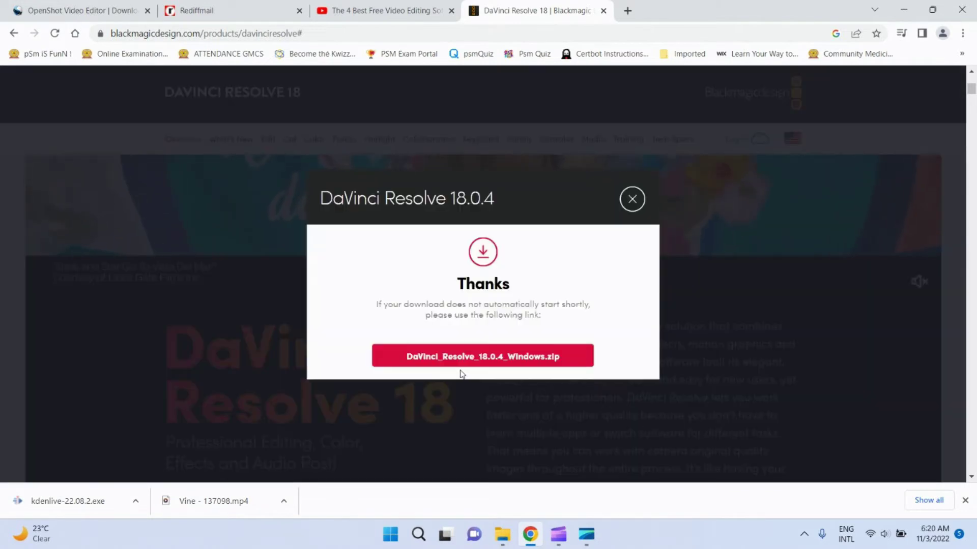
left_click(510, 359)
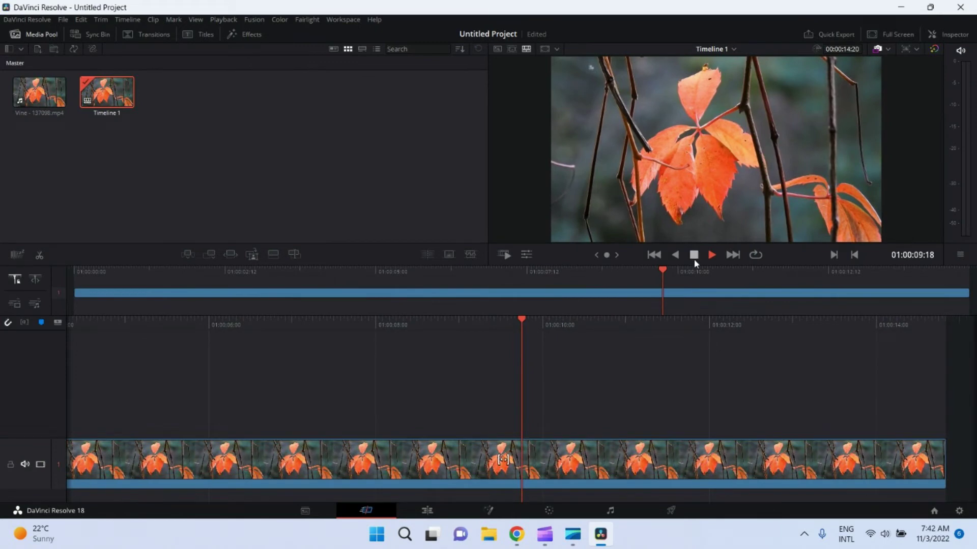
Step: Replay the leaf clip on the Cut page timeline and return the playhead to 01:00:00:00
left_click(694, 259)
key("space")
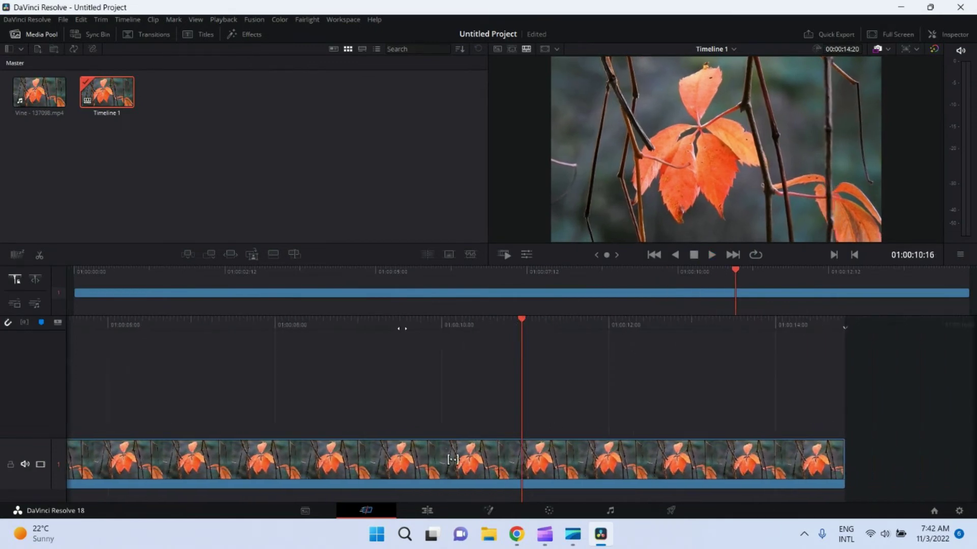
left_click(725, 290)
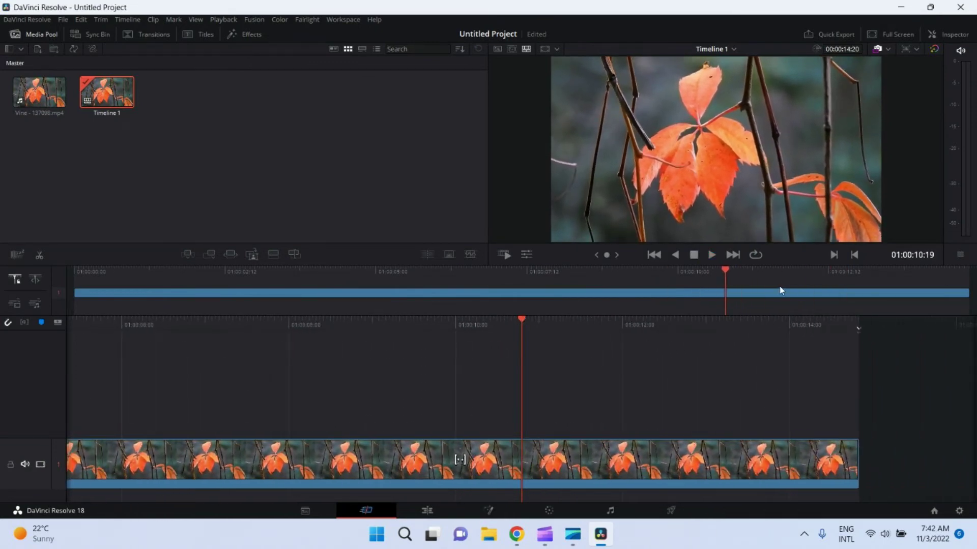
left_click_drag(725, 271, 75, 304)
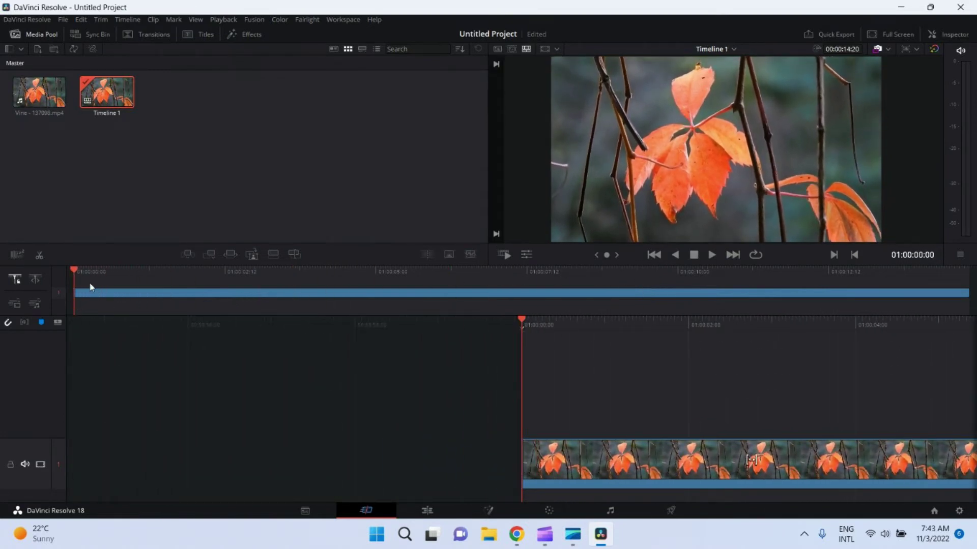
key("space")
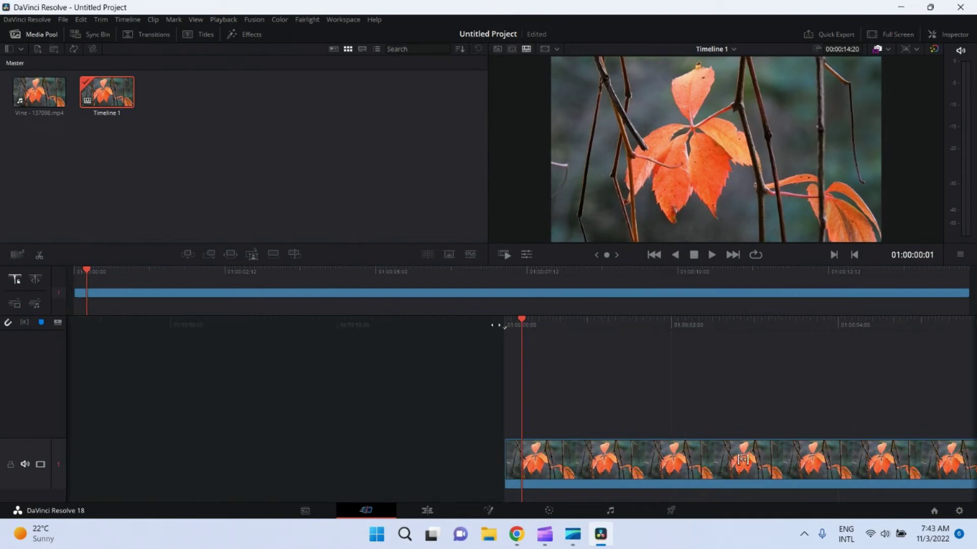
key("Home")
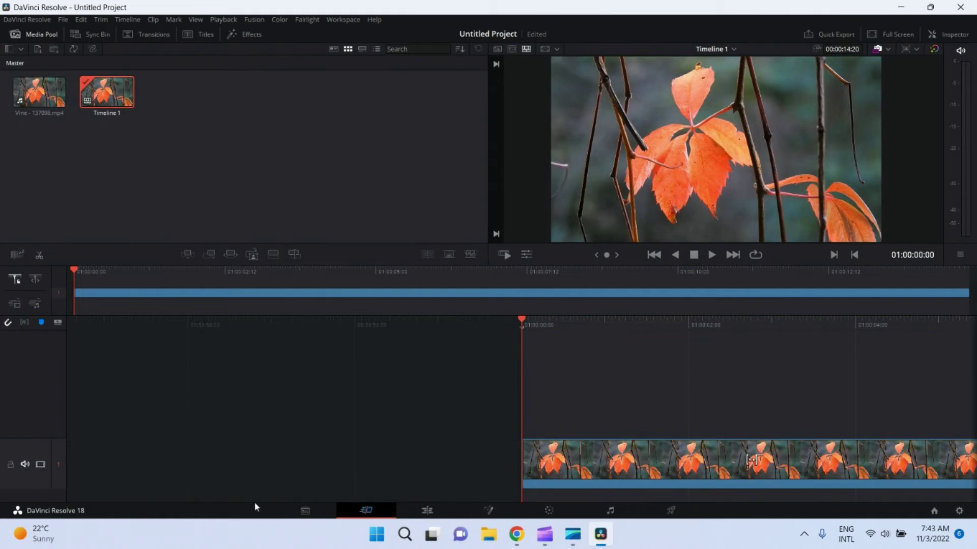
Step: Grade the Vine clip with a blue tint, Gamma blue 0.39 and Gain 0.85/1.04/1.03
left_click(549, 510)
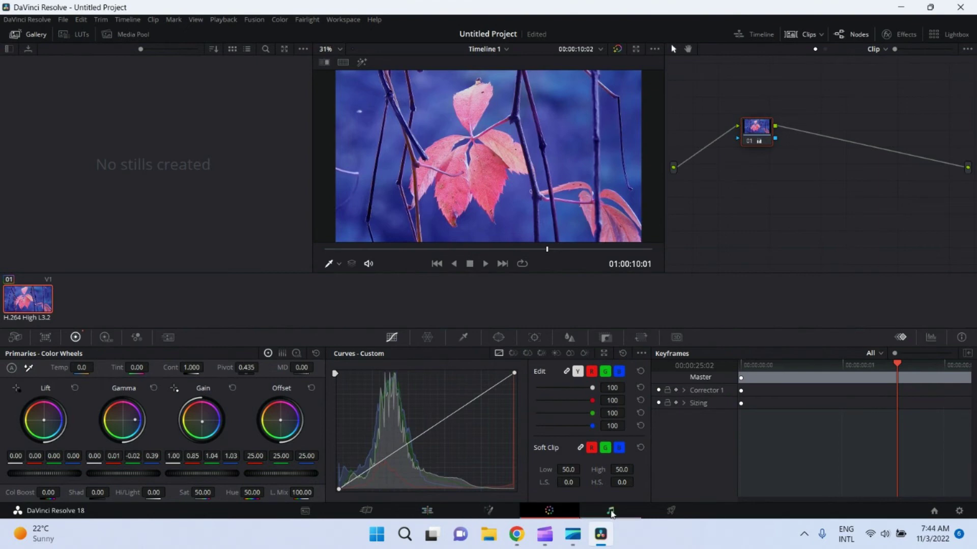
Step: Render Timeline 1 to the Desktop as ddemo da vinci.mp4, MP4 H.264 1920x1080 at 24 fps
left_click(609, 513)
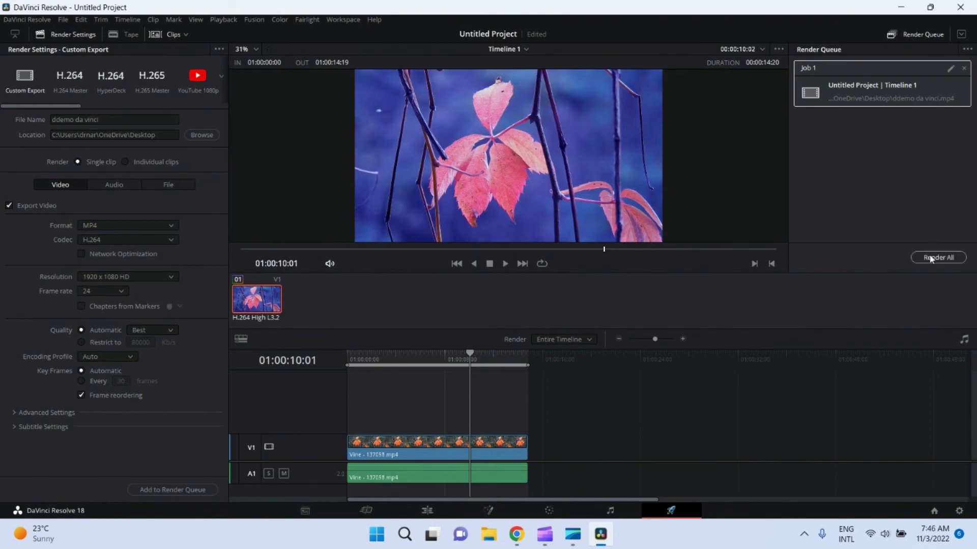
left_click(941, 259)
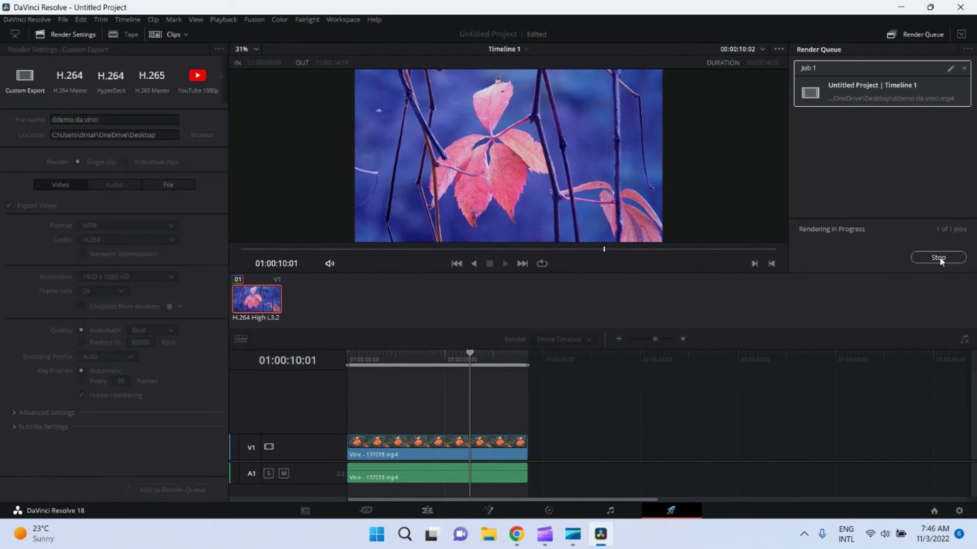